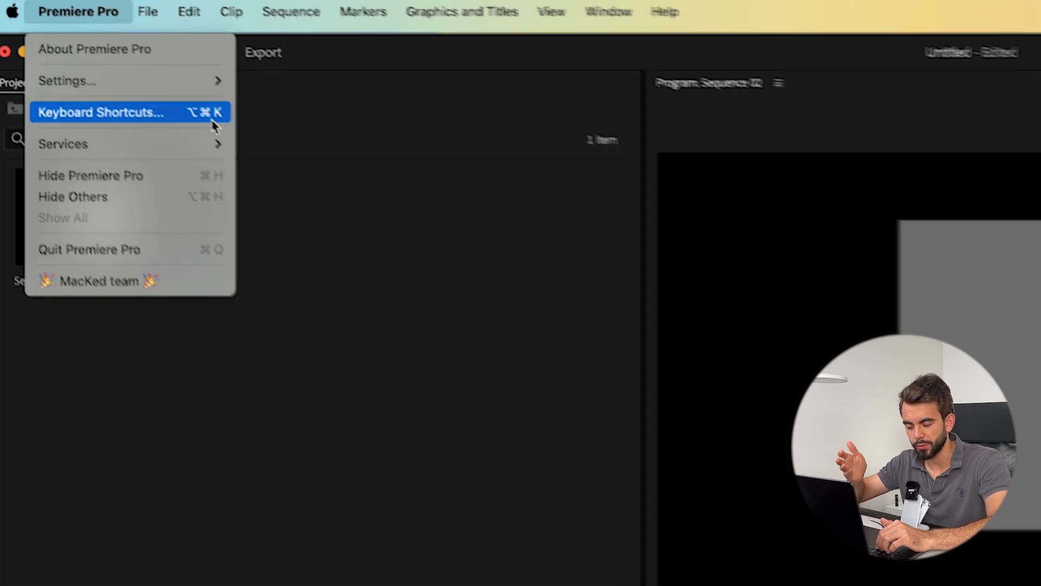
- Look up the Shuttle Left command and its key assignment in the keyboard shortcuts dialog
text(SHUTTLE L)
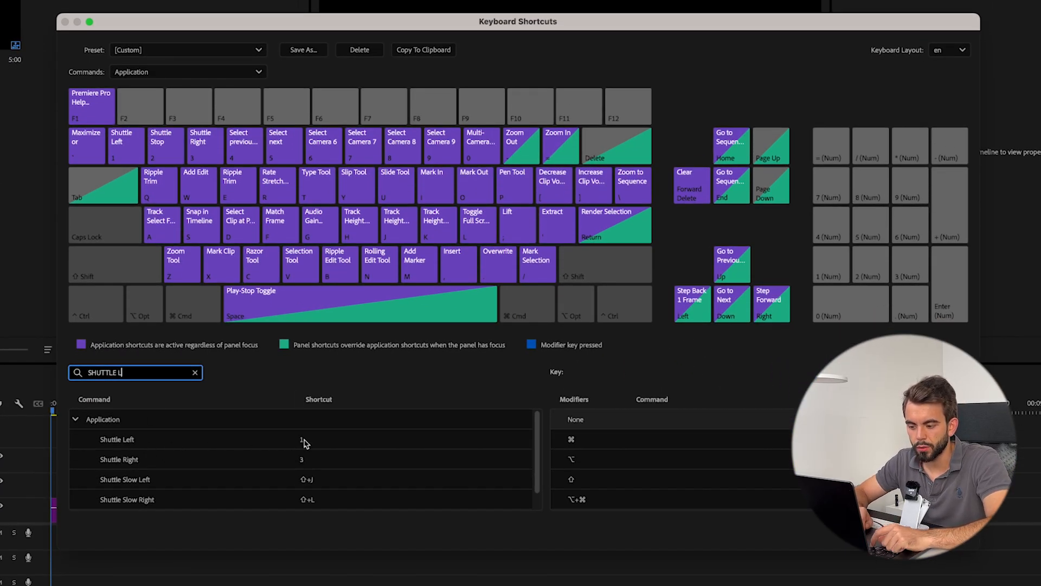
click(128, 152)
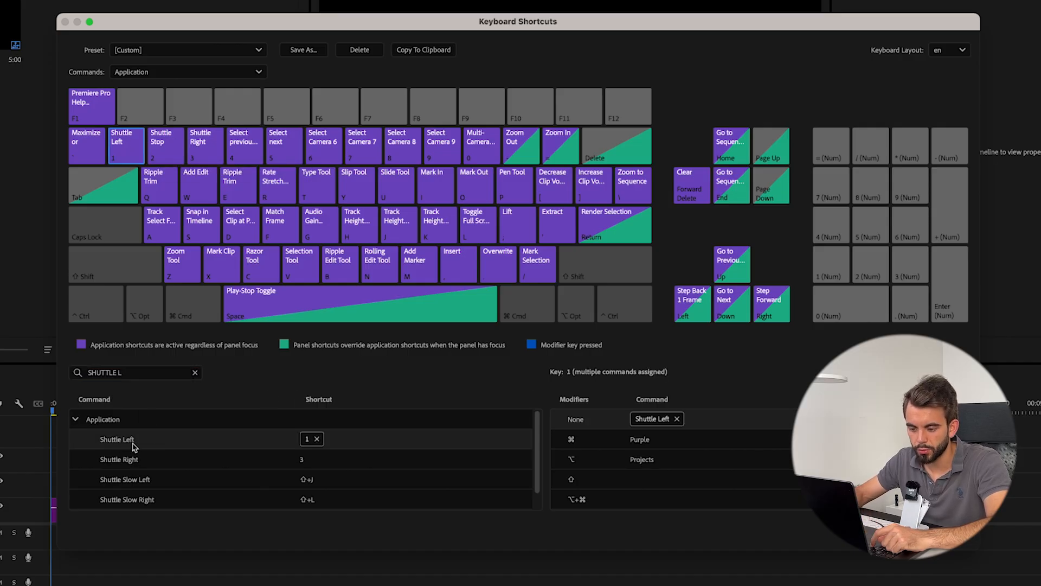
click(333, 443)
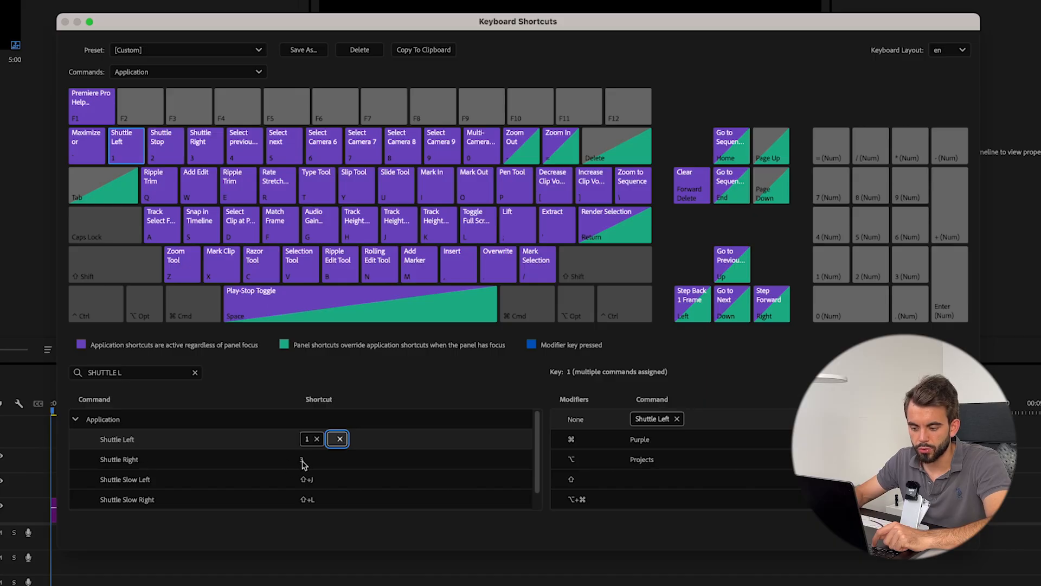
- Search the shortcut list for the Shuttle Stop and ripple trim commands
click(151, 374)
key(BackSpace)
text(st)
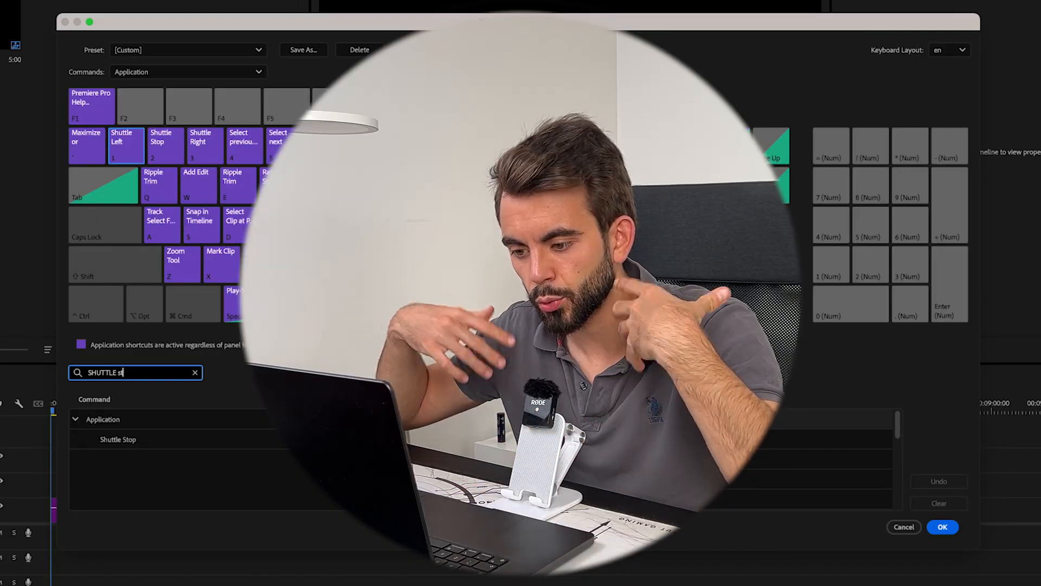
key(super+a)
text(ripple trim)
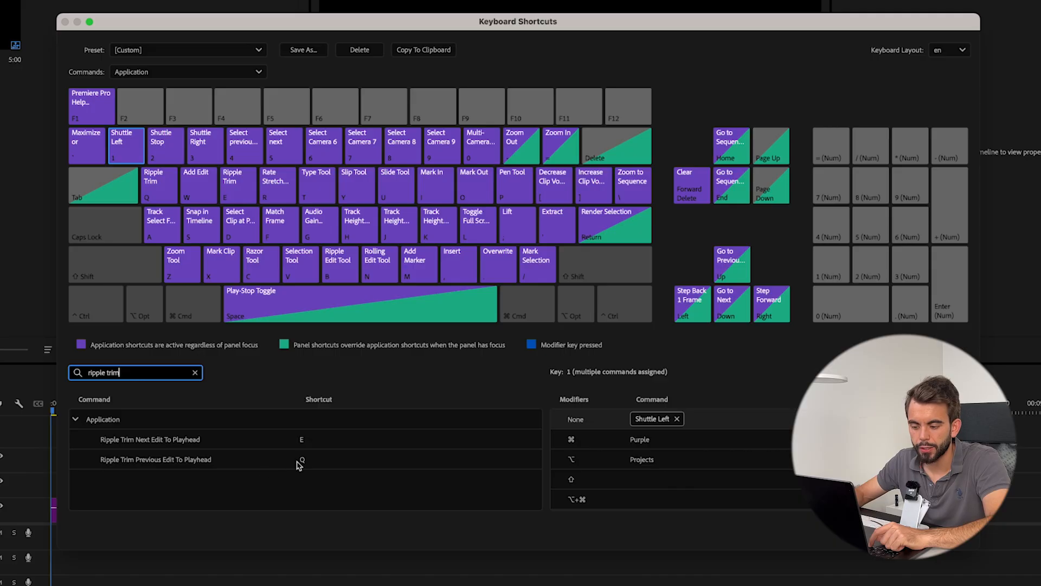
- Search the shortcut list for the Add Edit command and the Purple label shortcut
triple_click(129, 373)
text(add edit)
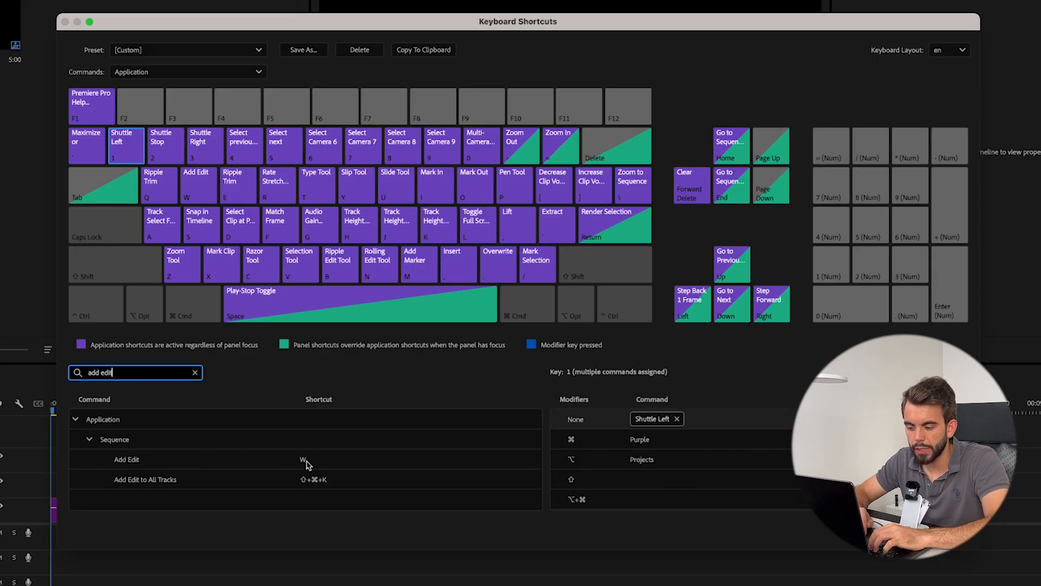
key(super+a)
key(BackSpace)
text(purple)
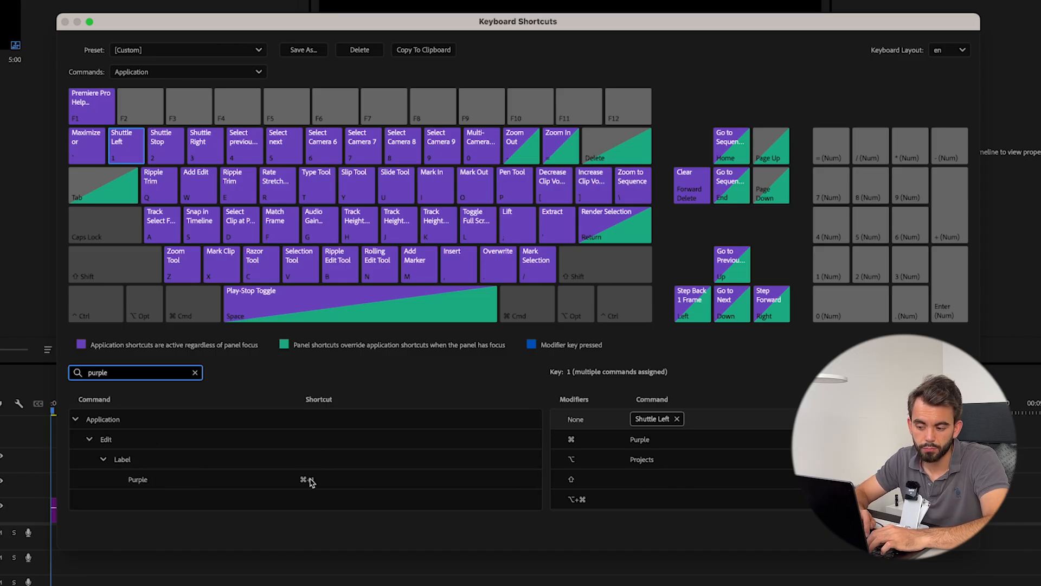
- Search the shortcut list for the Mango label shortcut, then clear the search
key(super+a)
key(BackSpace)
text(mango)
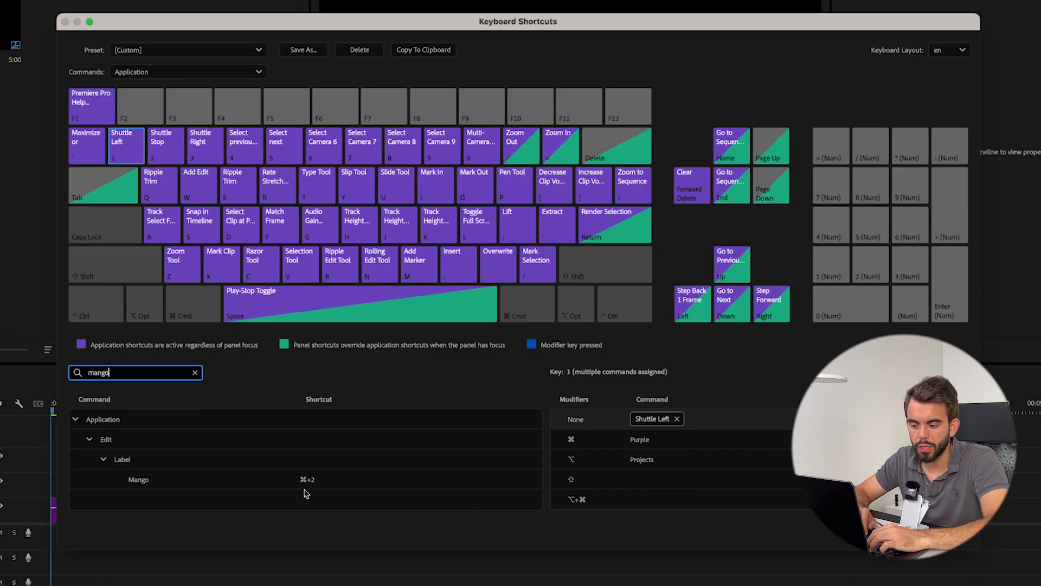
key(super+a)
key(BackSpace)
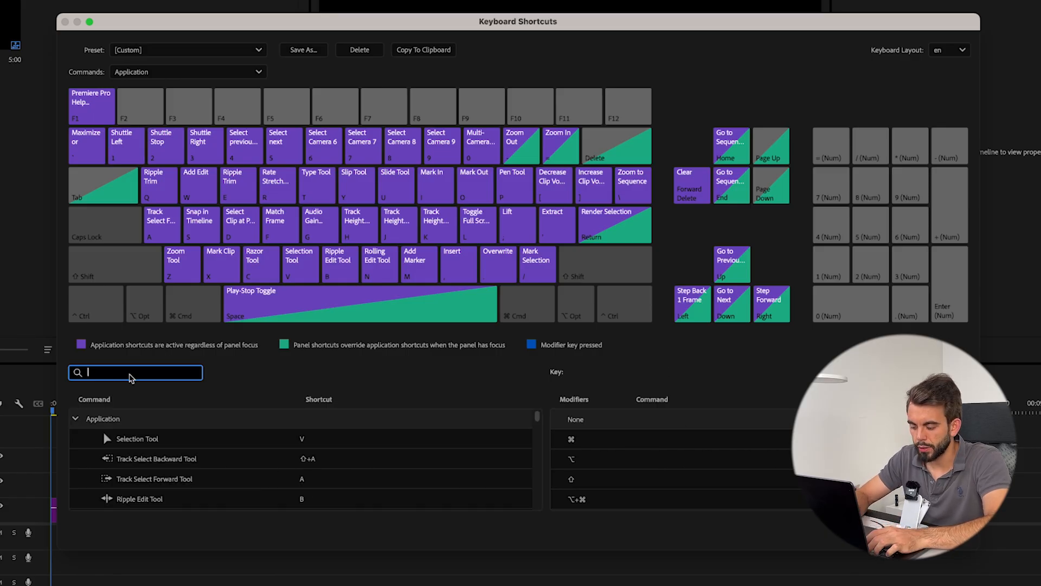
- Look up the keyframe temporal interpolation shortcuts, widen the shortcut column, and close the dialog with OK
text(keyframe tempo)
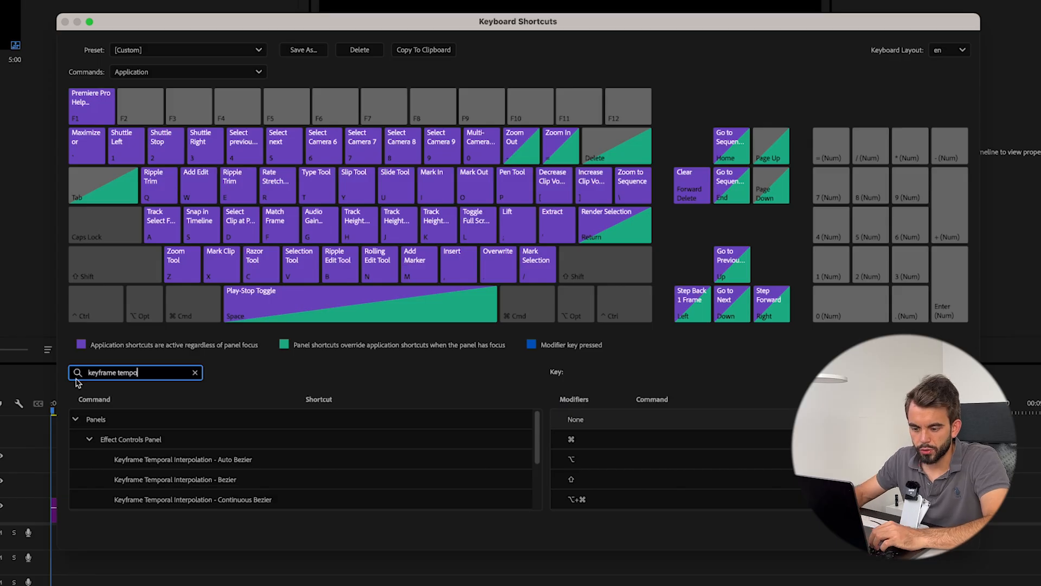
scroll(349, 433, down, 3)
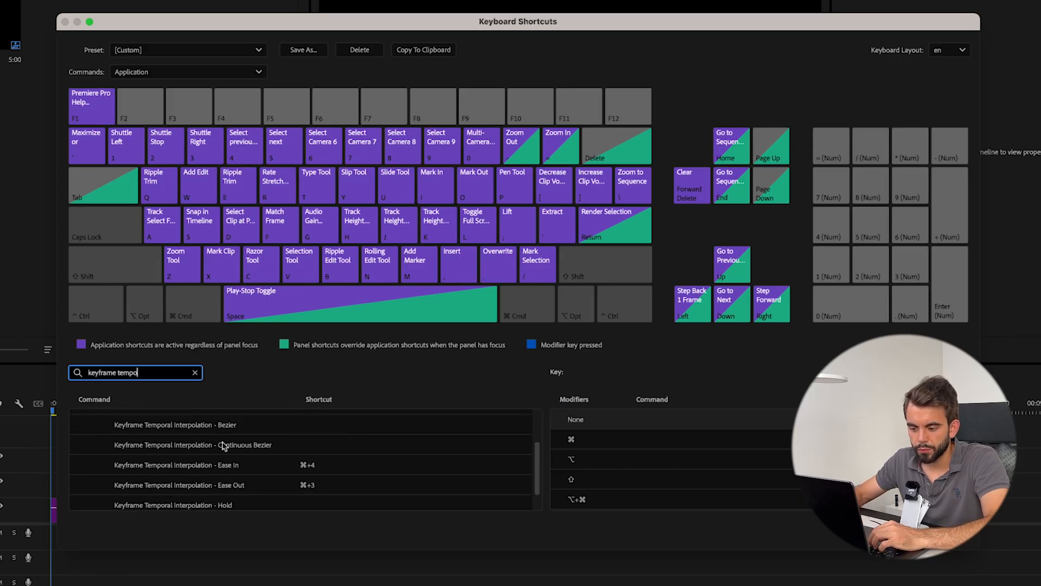
drag(299, 399, 352, 400)
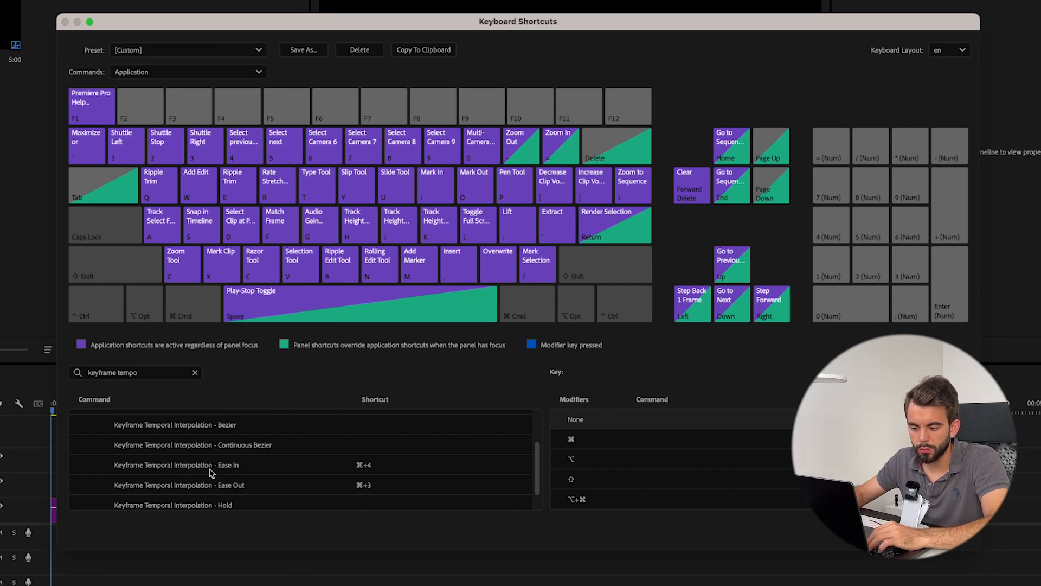
click(366, 485)
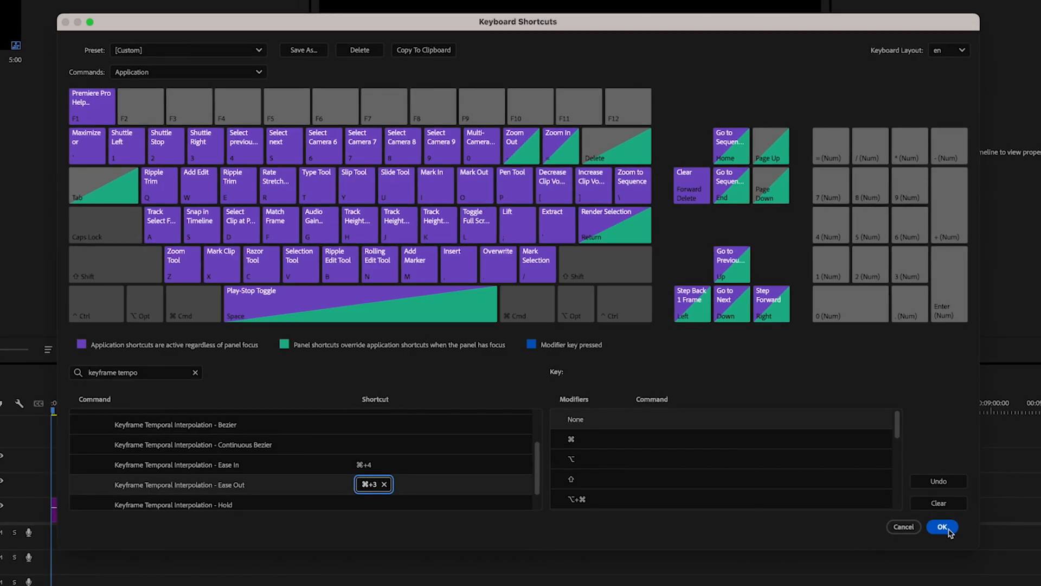
click(944, 526)
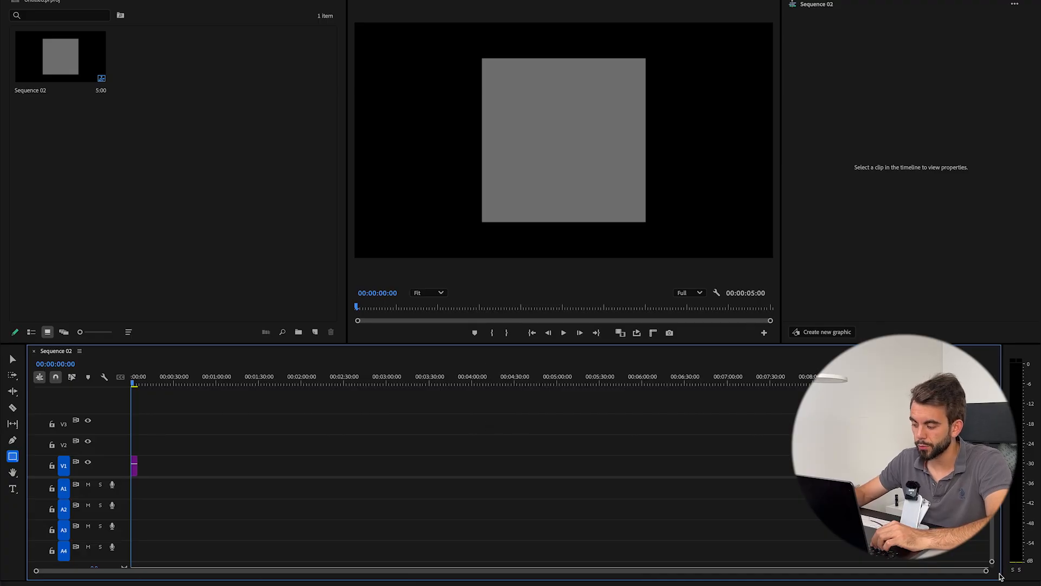
- Zoom the timeline in on the Graphic clip and play it back, jumping to the start and shuttling backward
drag(986, 574, 615, 571)
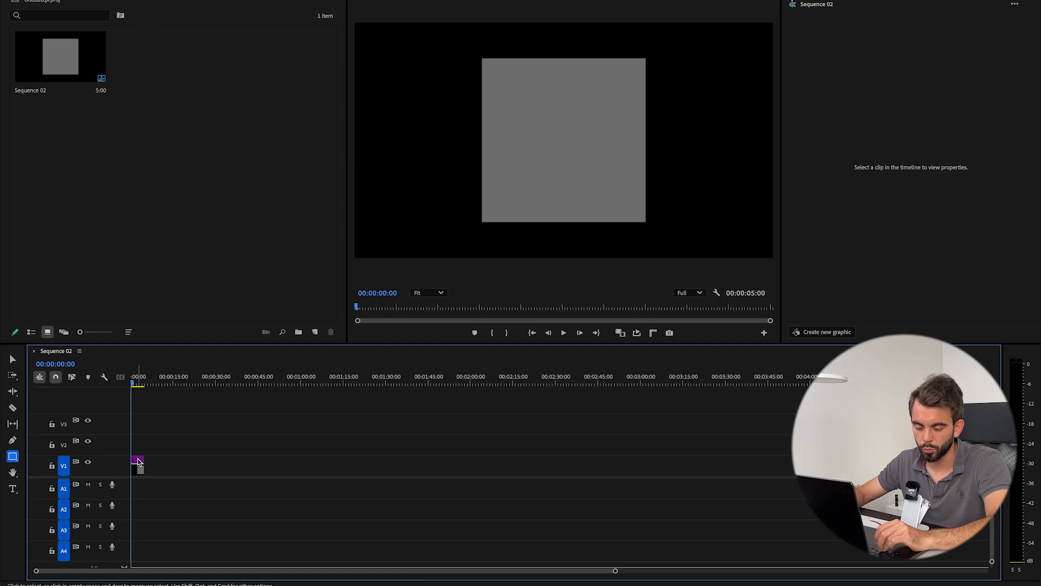
key(=)
key(=)
key(=)
key(=)
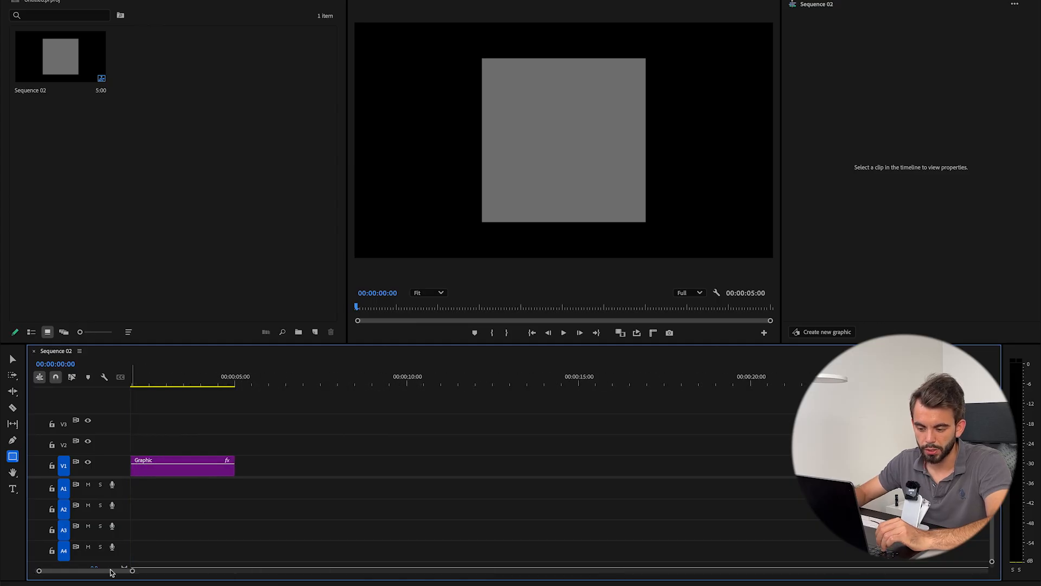
key(space)
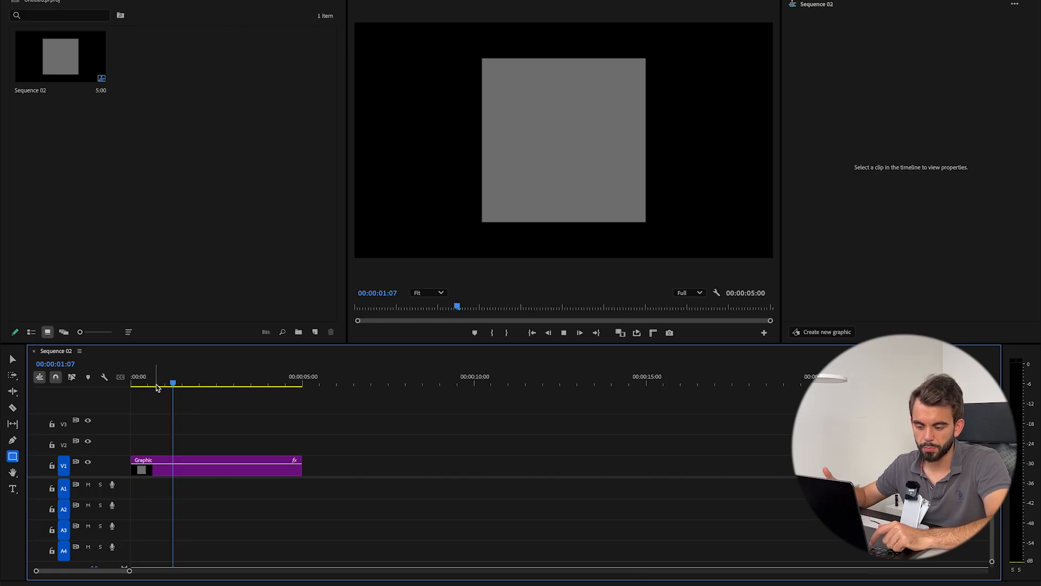
key(space)
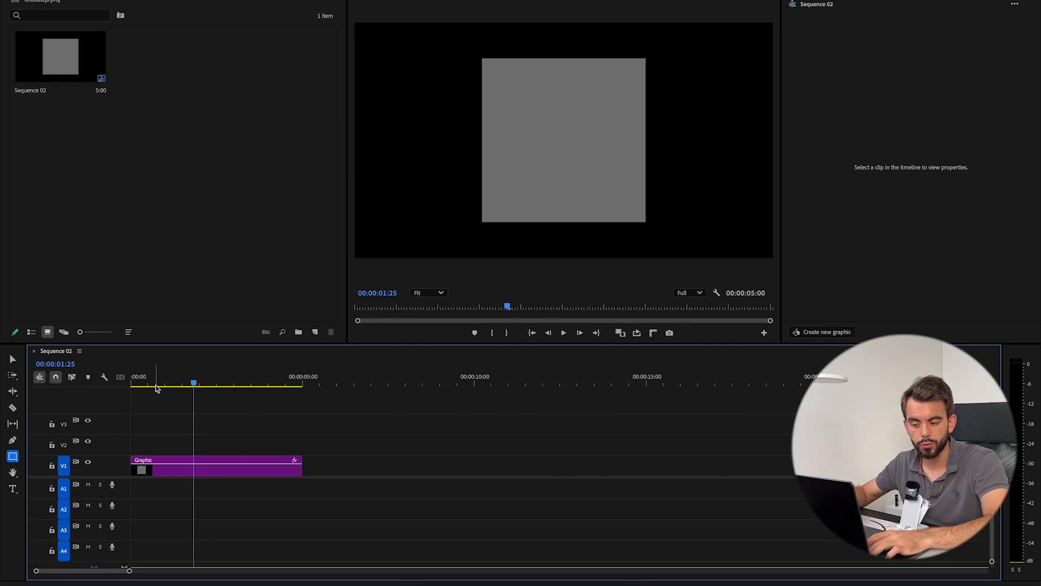
key(space)
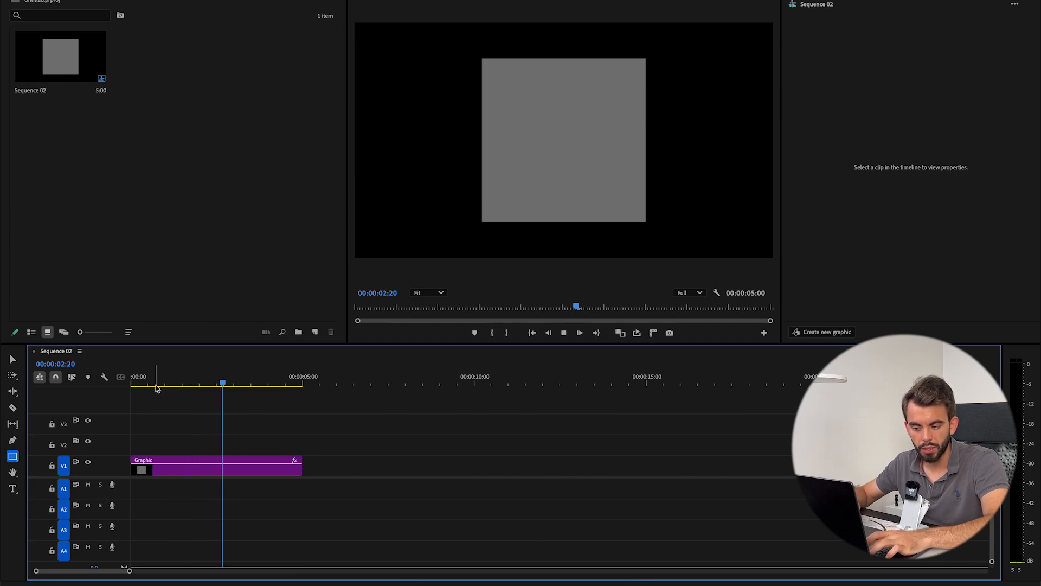
key(Home)
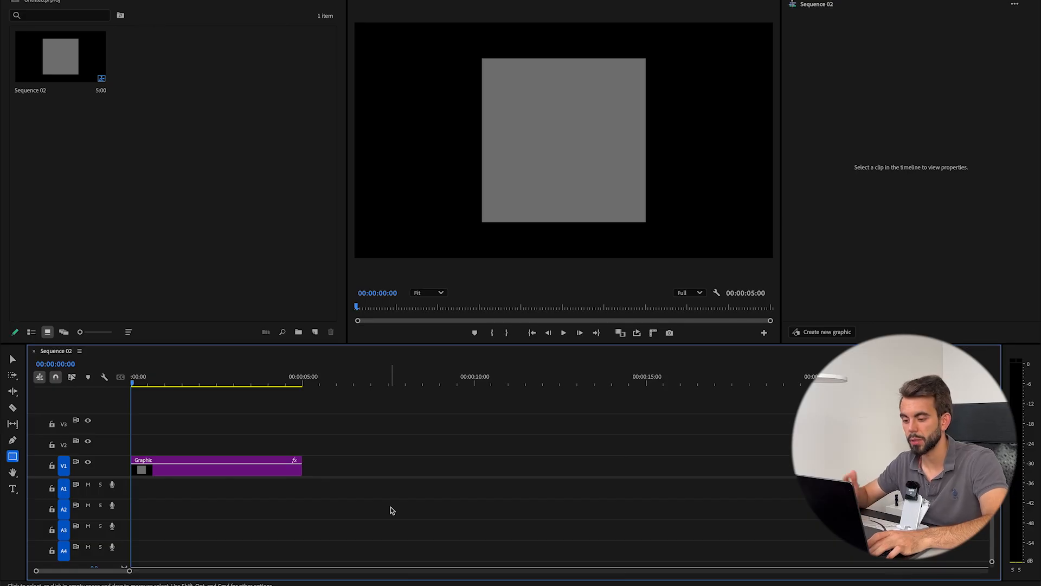
key(space)
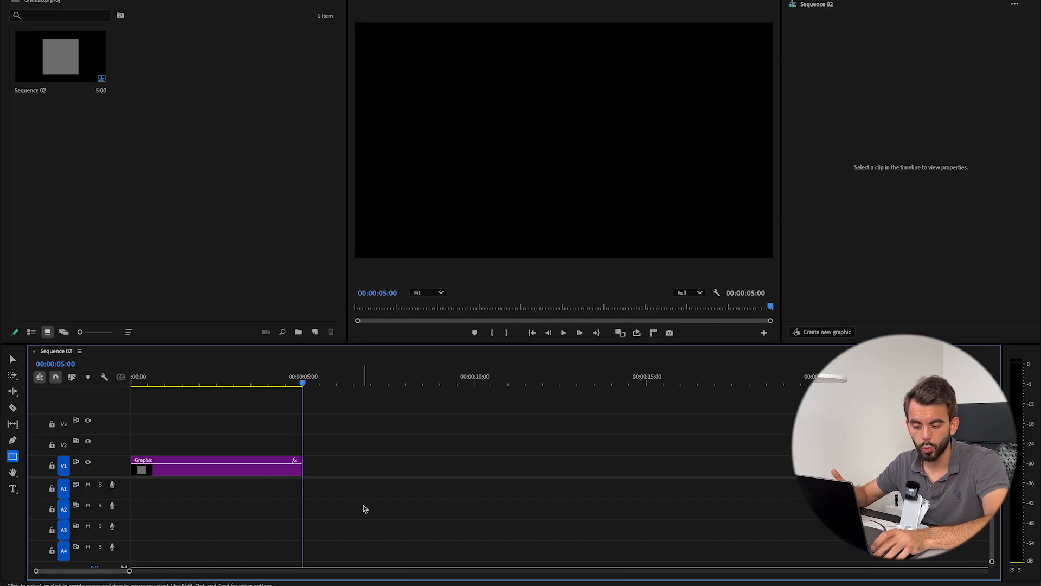
key(j)
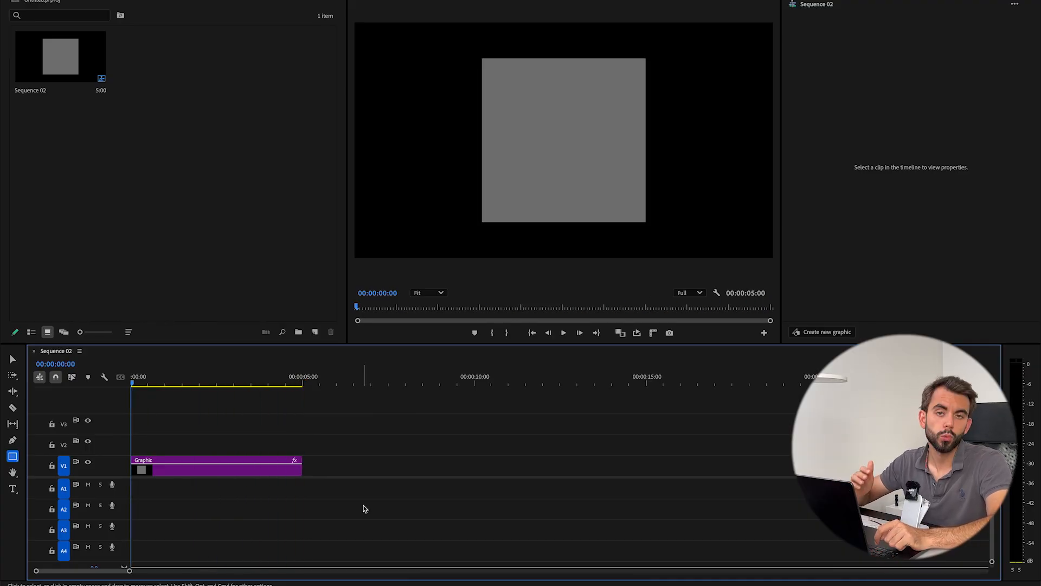
- Extend the Graphic clip's end out to about 56 seconds
drag(302, 467, 744, 479)
drag(385, 467, 792, 470)
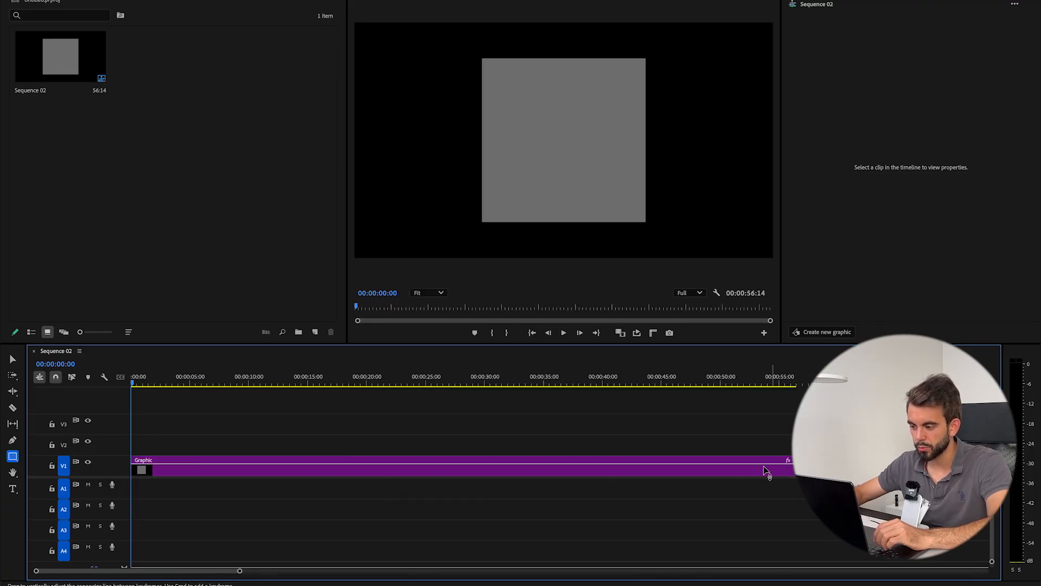
- Play the sequence and shuttle forward at increasing speed, then stop playback
key(space)
key(l)
key(l)
key(l)
key(l)
key(l)
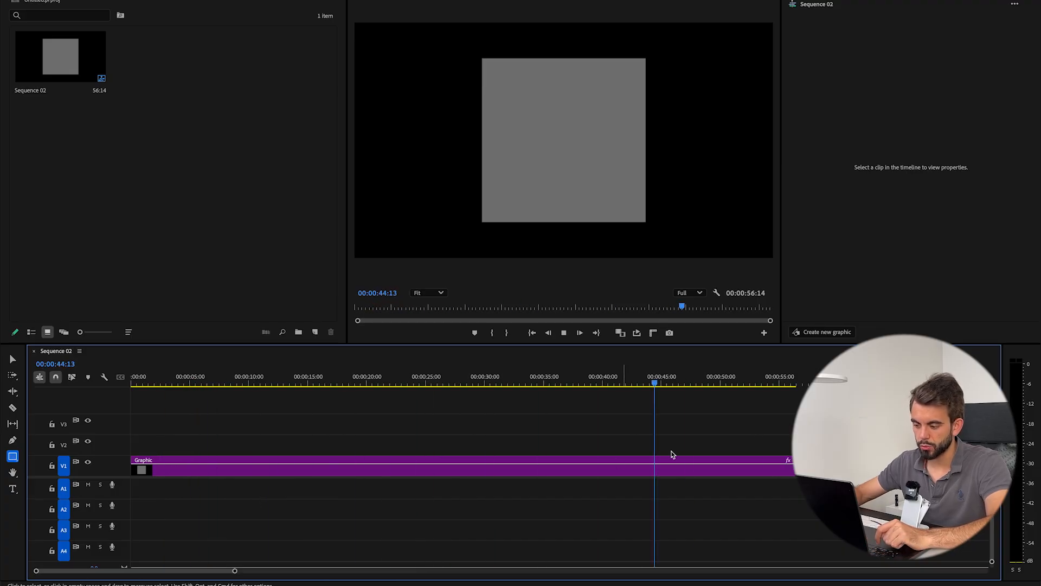
key(space)
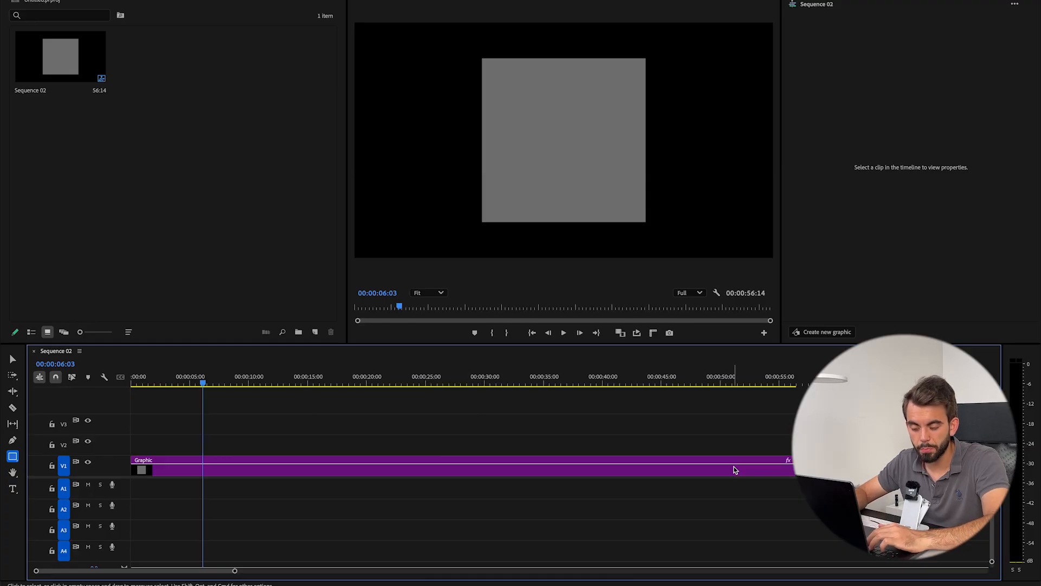
- Split the clip at several playhead positions with Add Edit
key(Left)
key(Left)
key(Left)
key(super+k)
drag(201, 382, 662, 423)
key(super+k)
key(super+k)
key(super+k)
key(super+k)
key(super+k)
key(super+k)
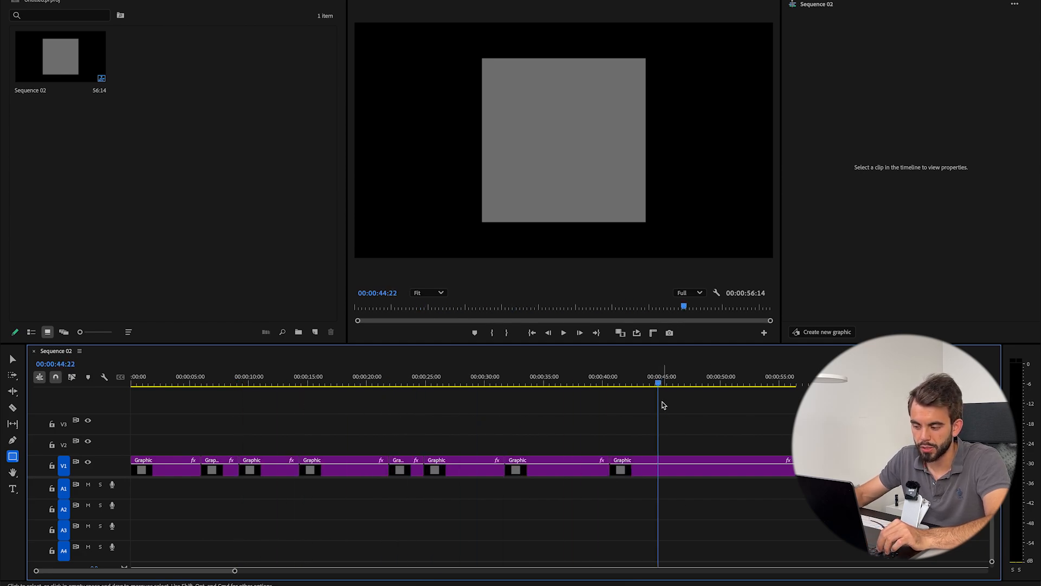
- Undo the last three cuts and cut the clip with the Razor tool near 22 seconds
key(super+z)
key(super+z)
key(super+z)
key(super+z)
key(super+z)
key(super+z)
key(super+z)
key(c)
click(338, 470)
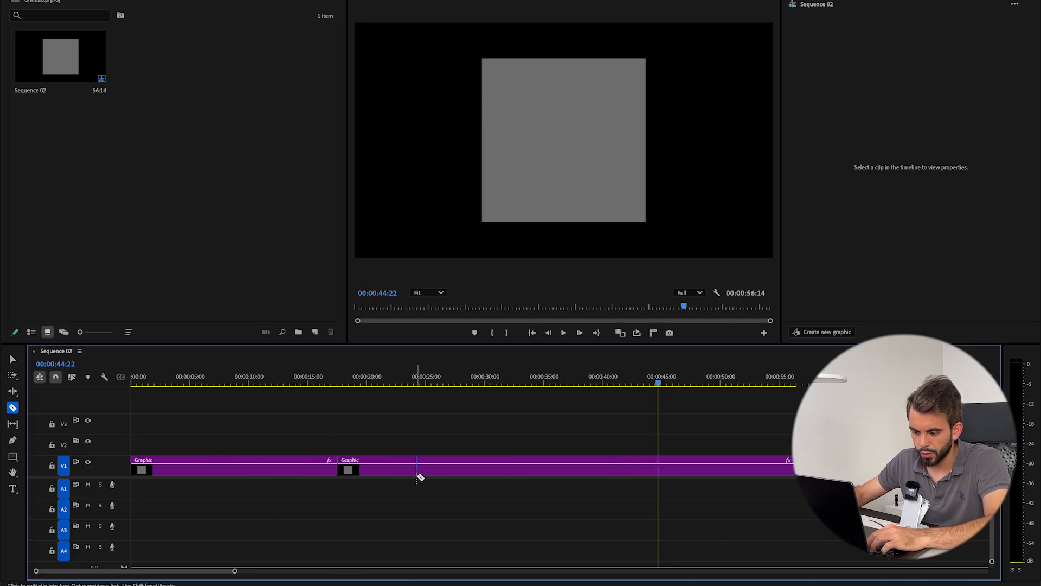
- Try Add Edit at the playhead and a ripple trim to the playhead, undoing each change
key(v)
key(super+k)
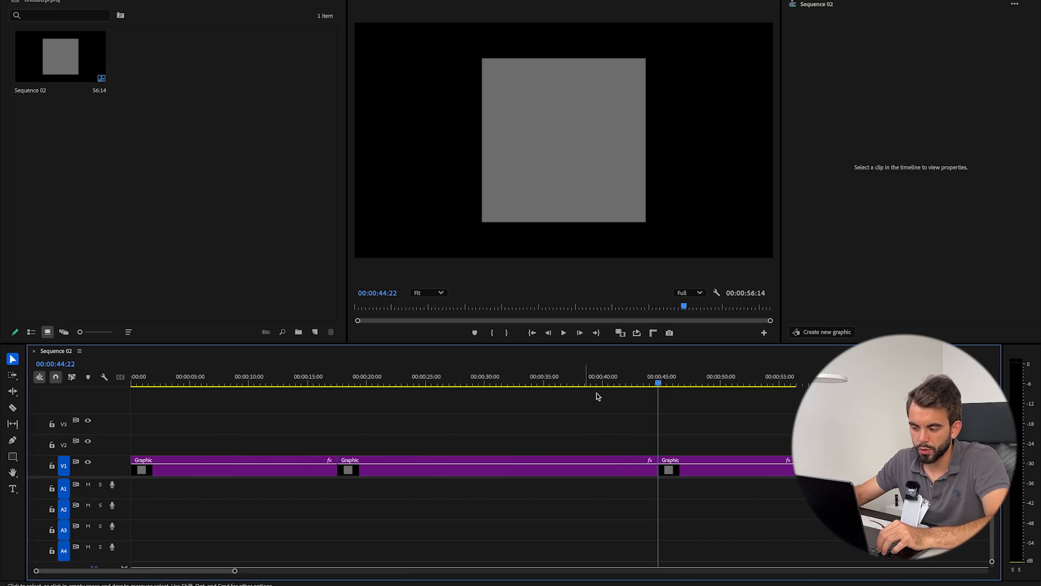
key(super+z)
key(super+z)
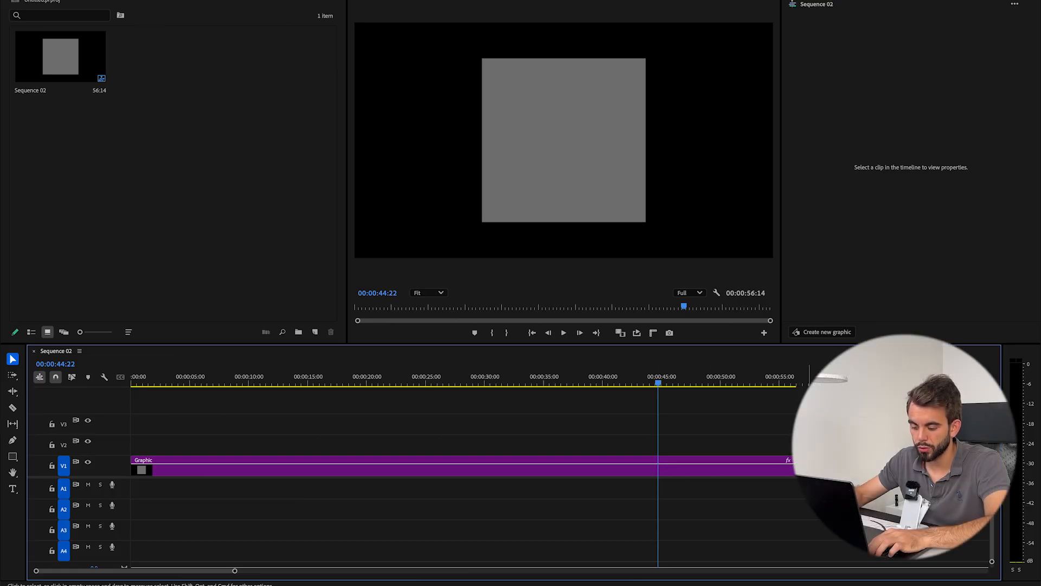
key(w)
key(super+z)
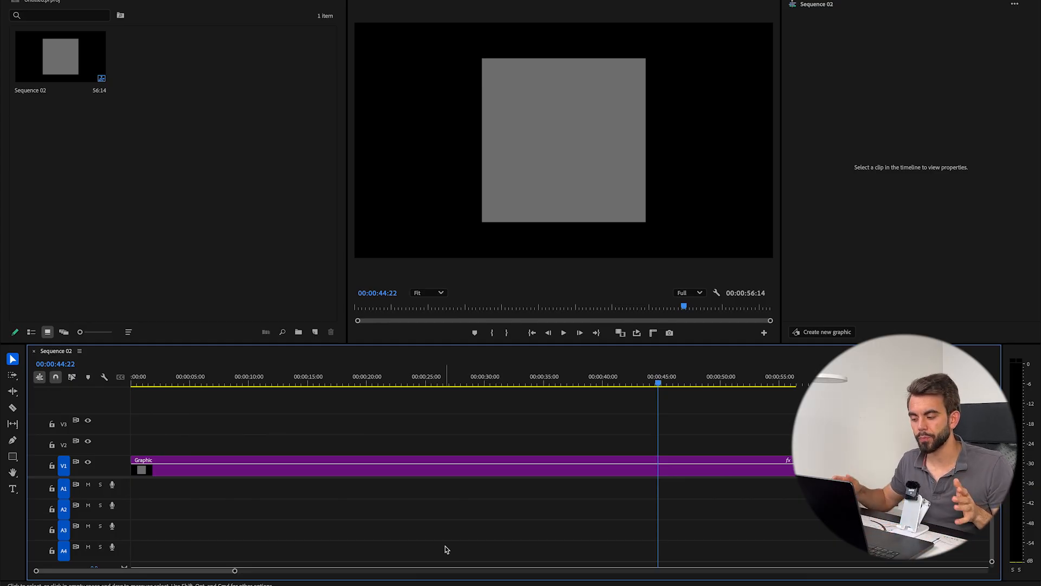
- Split the clip at the playhead at 44:22 and delete the part before it
key(super+k)
drag(618, 500, 567, 438)
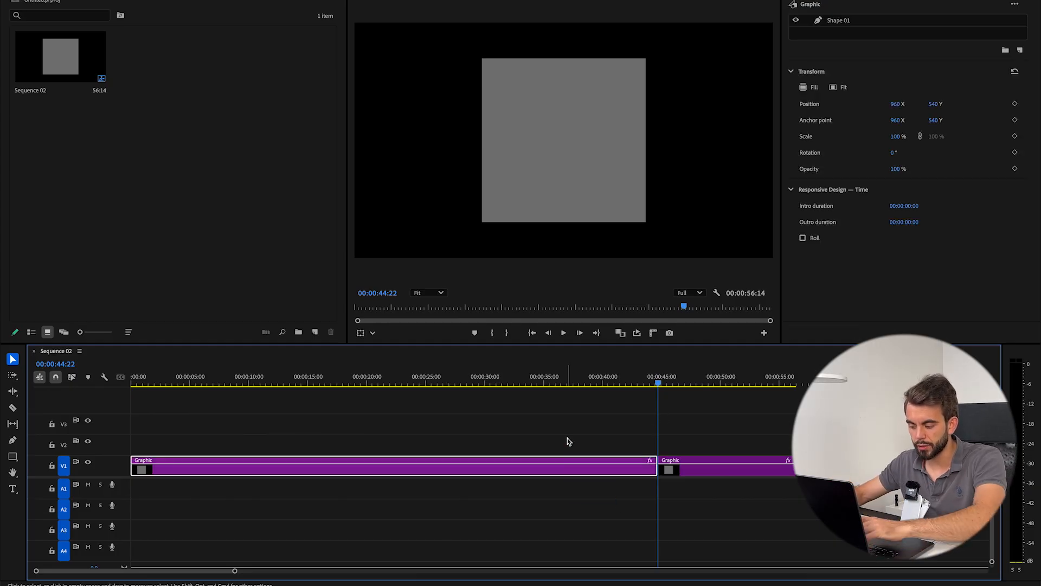
key(Delete)
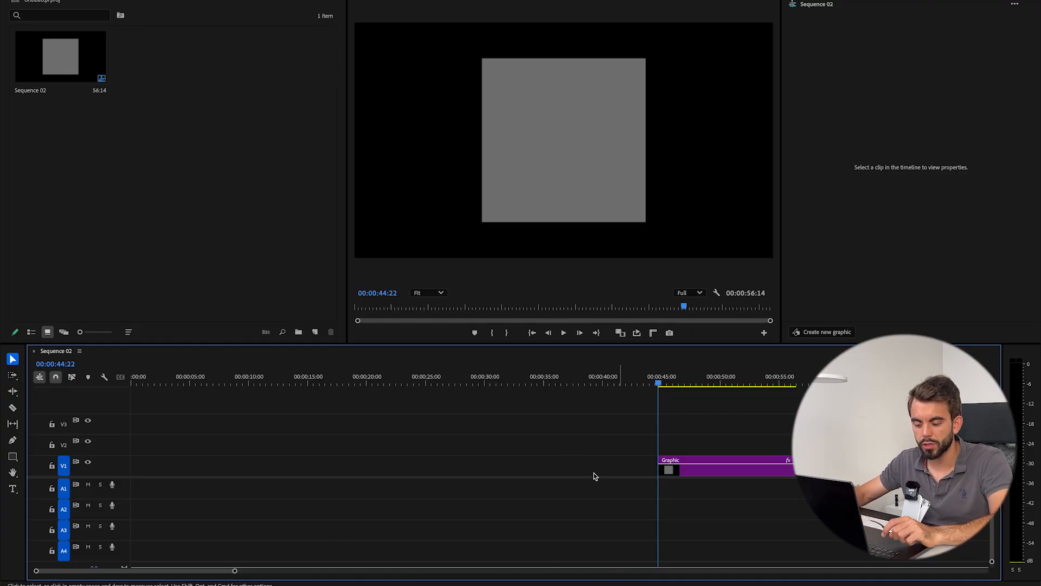
- Remove the empty space before the remaining clip so it starts at the sequence beginning, and select it
click(558, 462)
key(Delete)
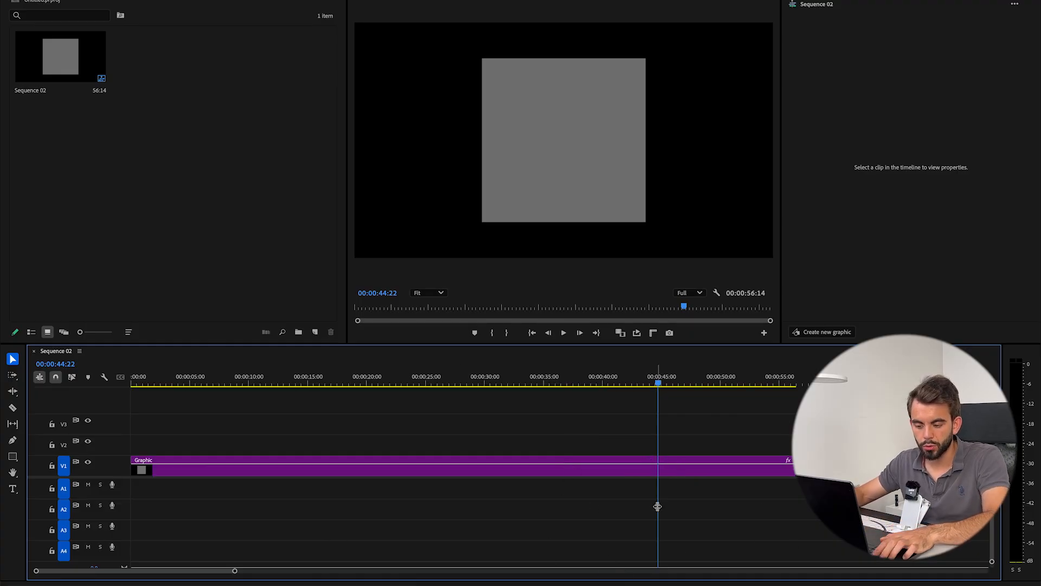
key(q)
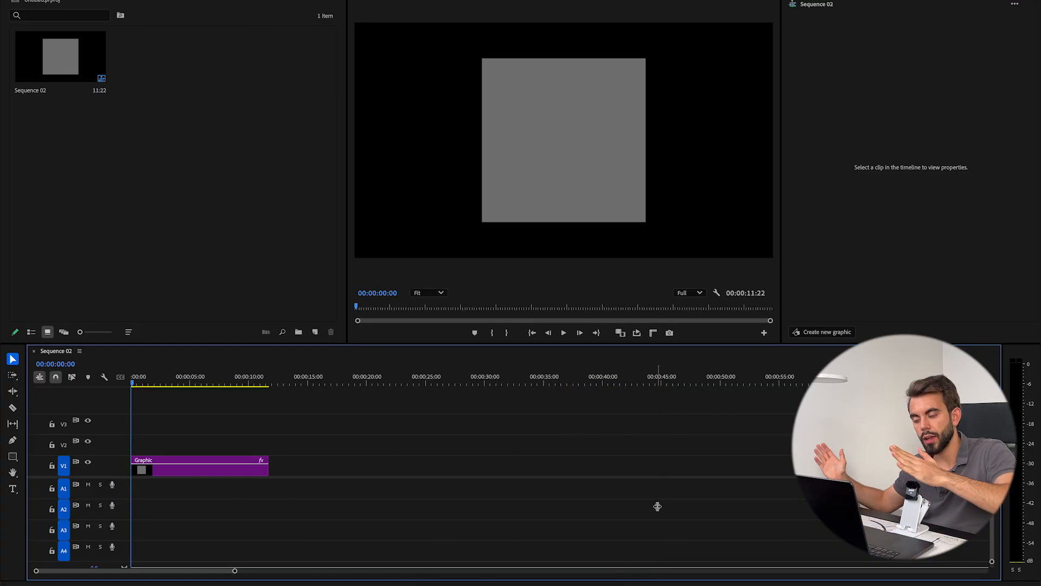
click(207, 468)
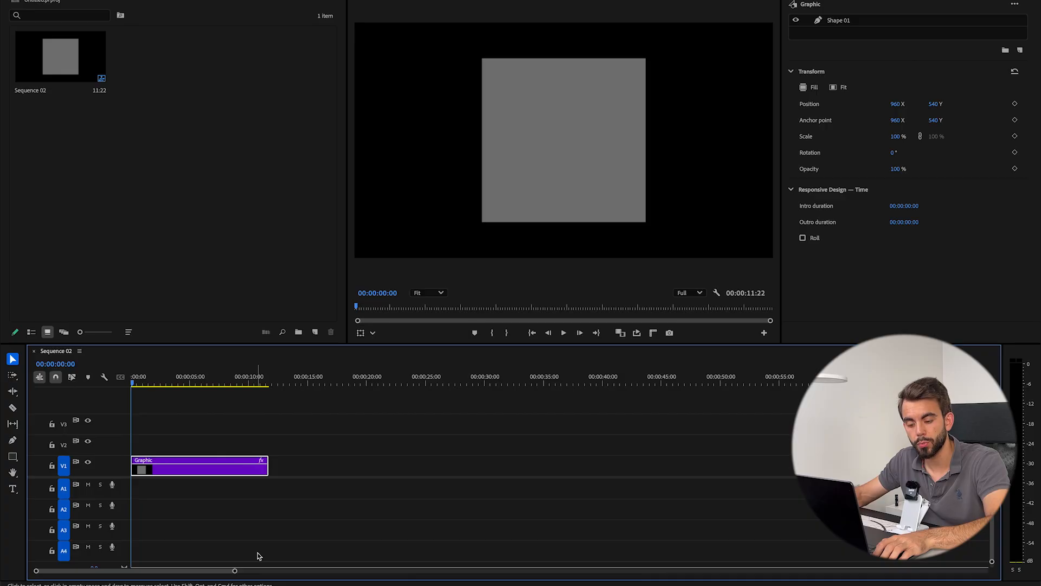
- Change the clip's label colour twice and open the Labels settings
key(ctrl+2)
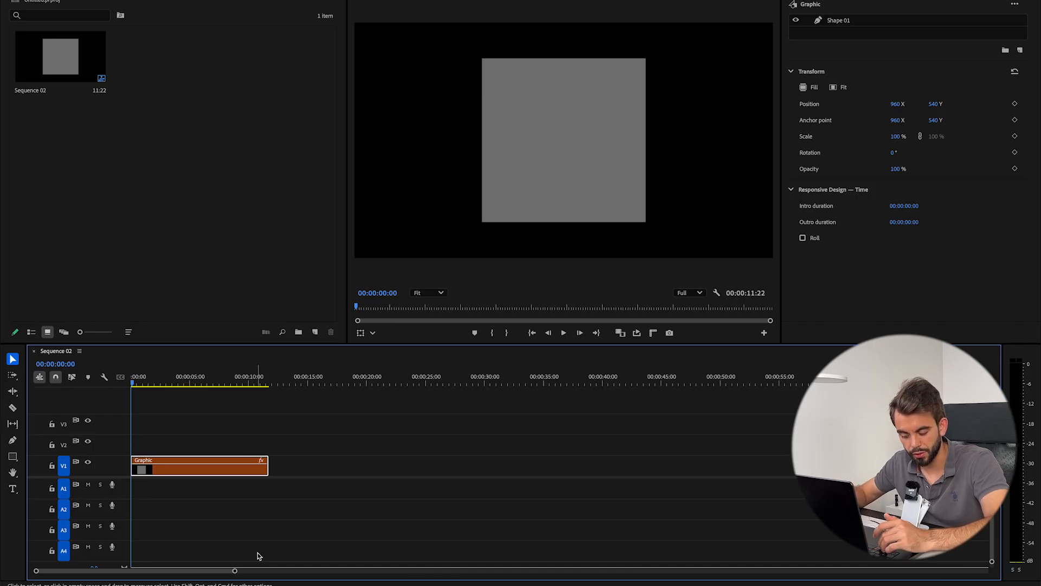
key(ctrl+3)
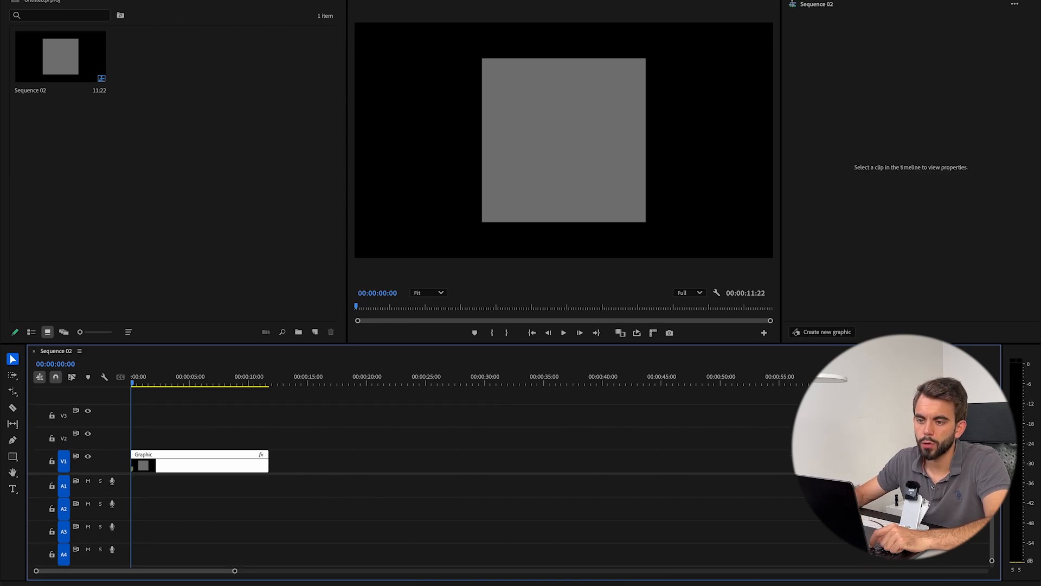
click(48, 10)
mouse_move(62, 49)
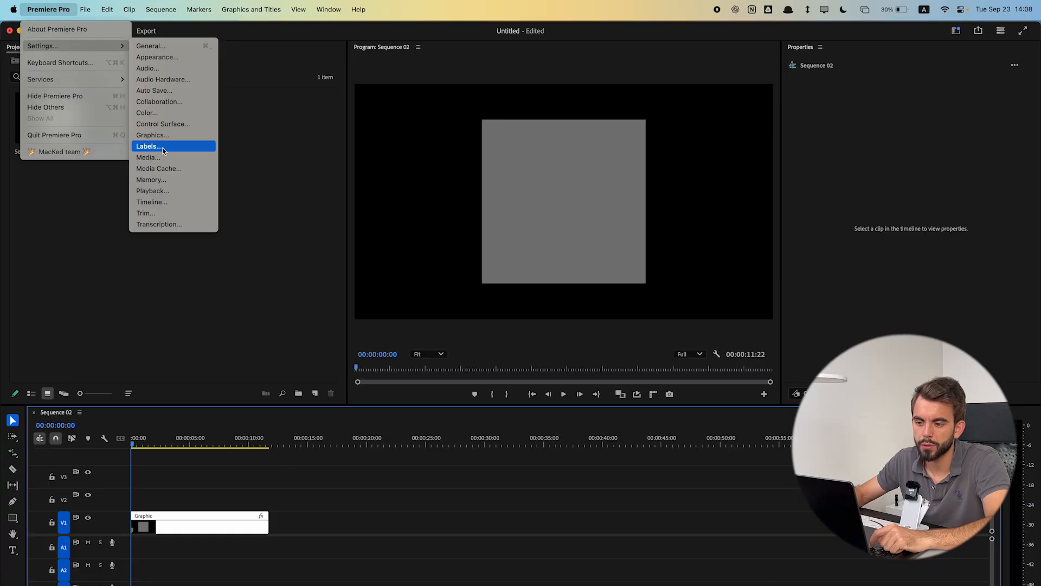
click(156, 147)
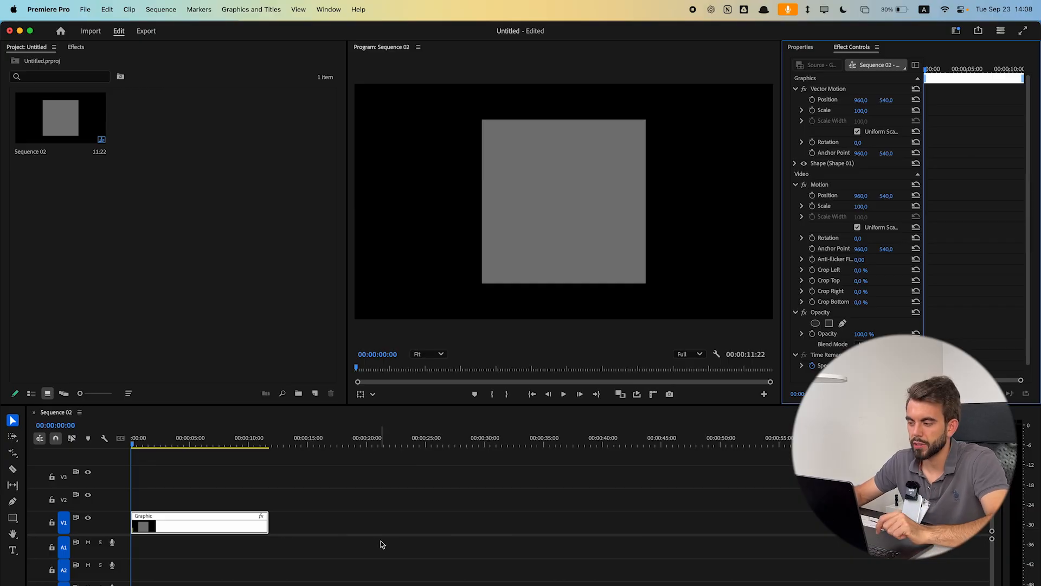
- Keyframe the graphic's Position X from 960 at the start to about 1529 near one second, and play it back
click(811, 100)
click(947, 69)
drag(948, 69, 950, 69)
drag(862, 101, 869, 102)
drag(958, 69, 922, 70)
key(space)
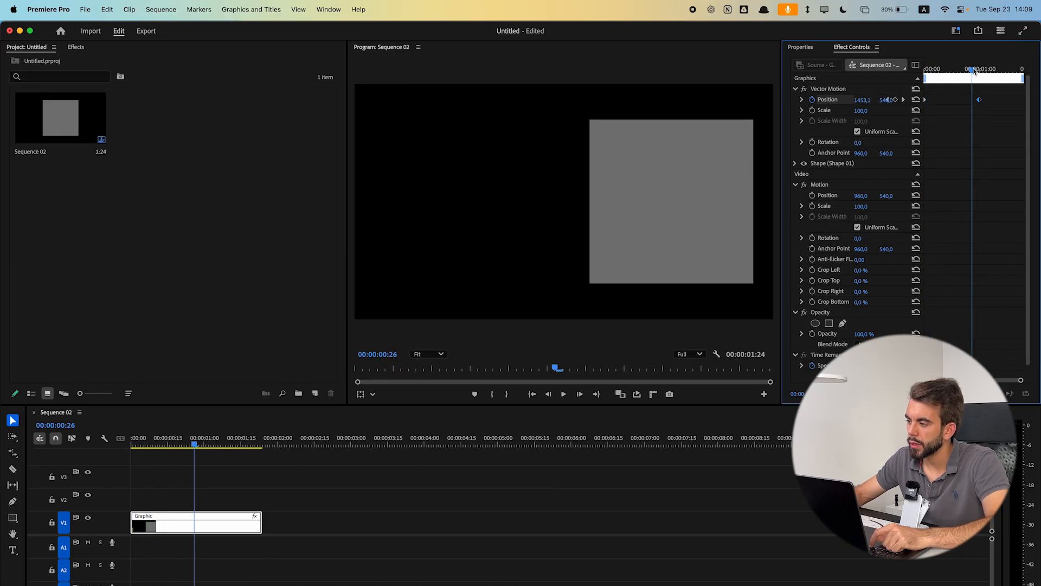
- Preview the position animation and return the playhead to the sequence start
click(923, 72)
click(923, 73)
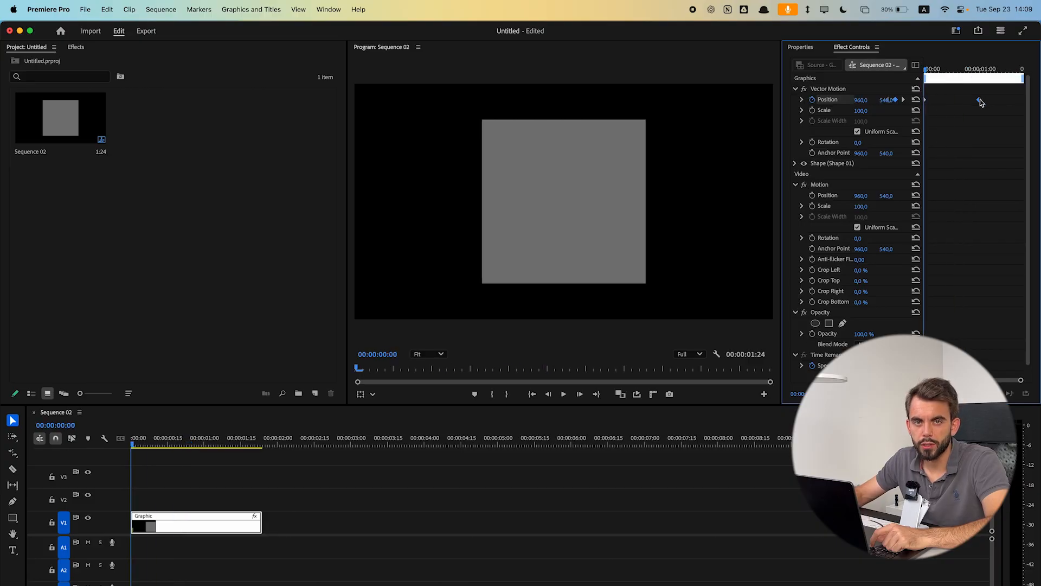
key(space)
key(space)
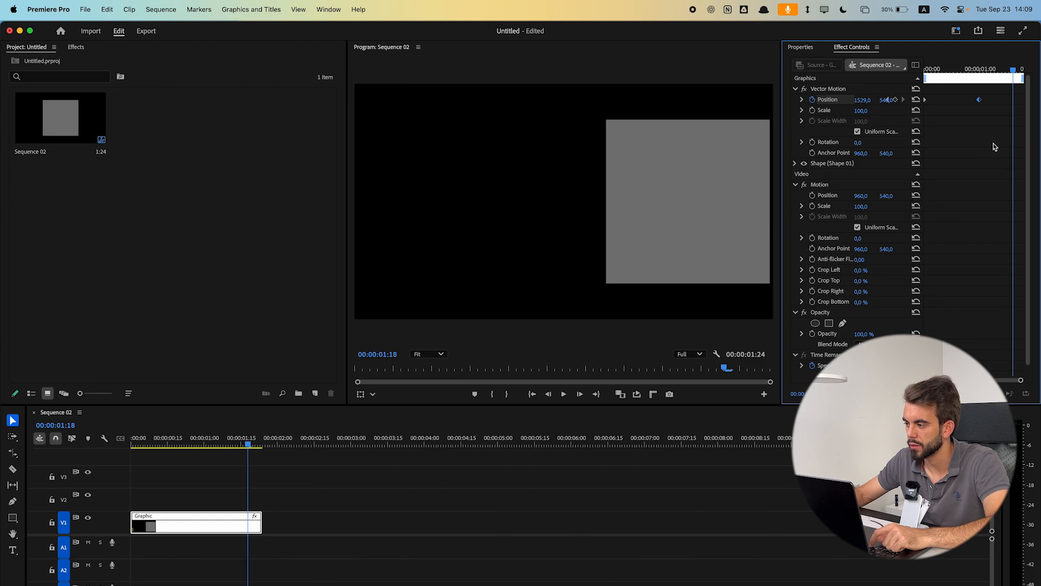
key(Home)
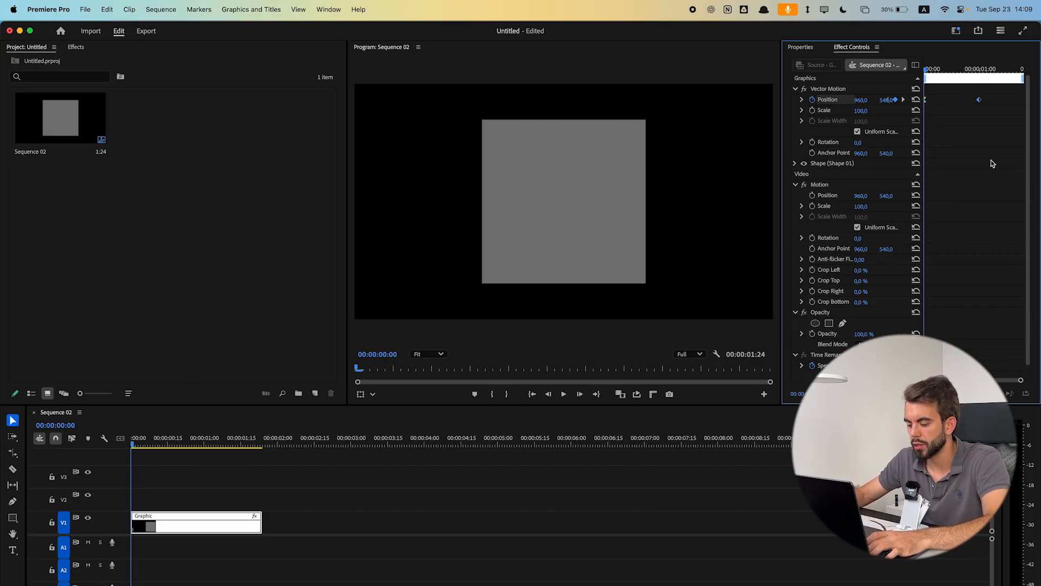
- Apply easing to the Position keyframes and preview the animation
key(F9)
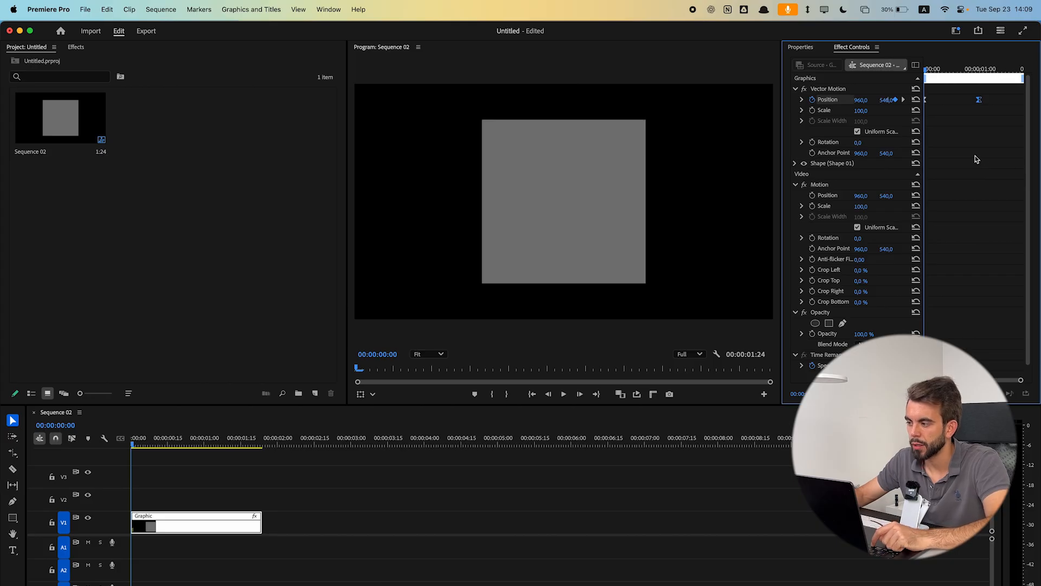
key(space)
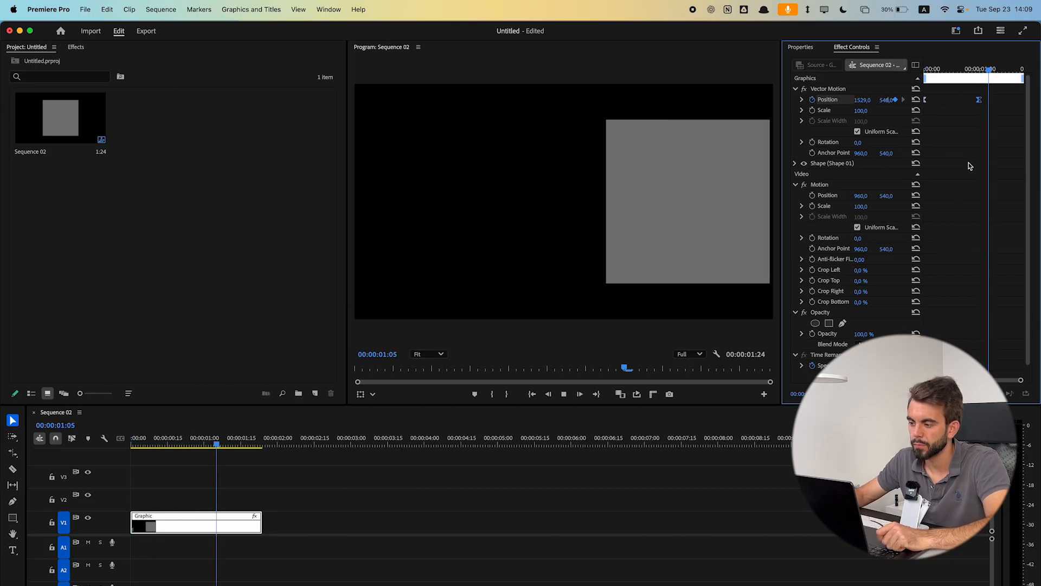
key(space)
key(space)
key(space)
- Set the last Position keyframe's temporal interpolation to Bezier
right_click(979, 100)
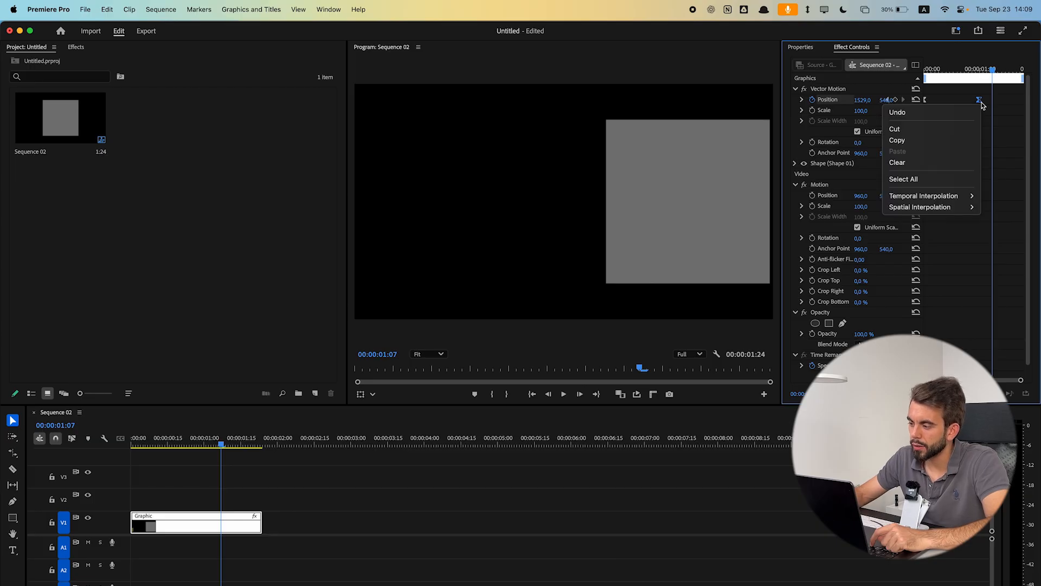
mouse_move(950, 197)
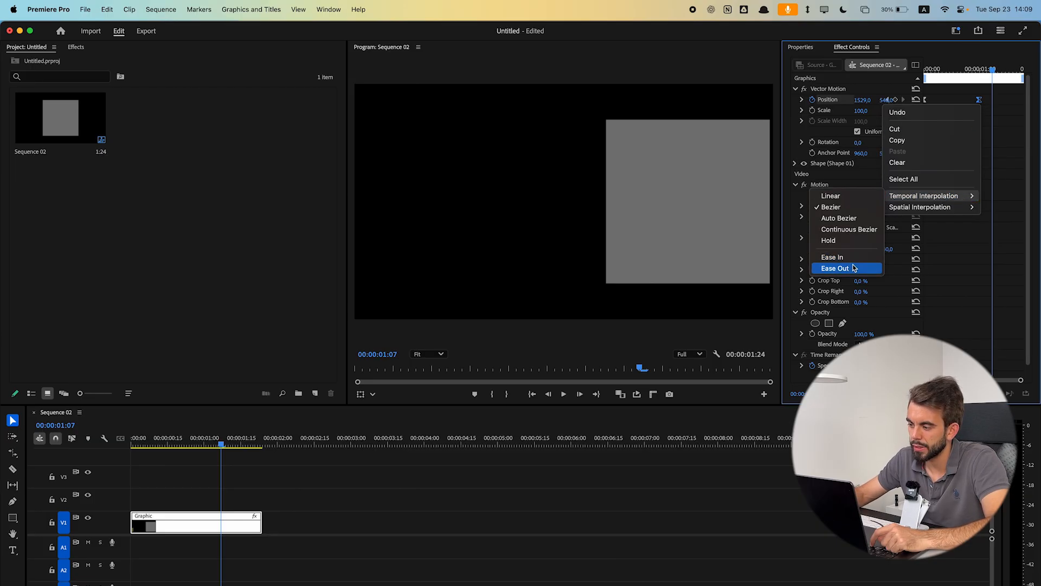
mouse_move(909, 198)
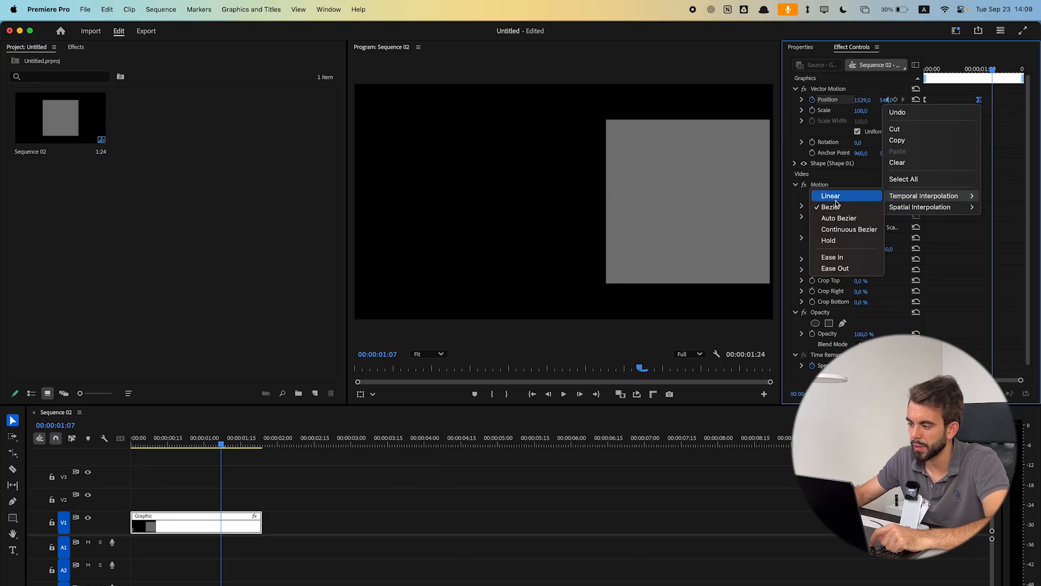
click(834, 206)
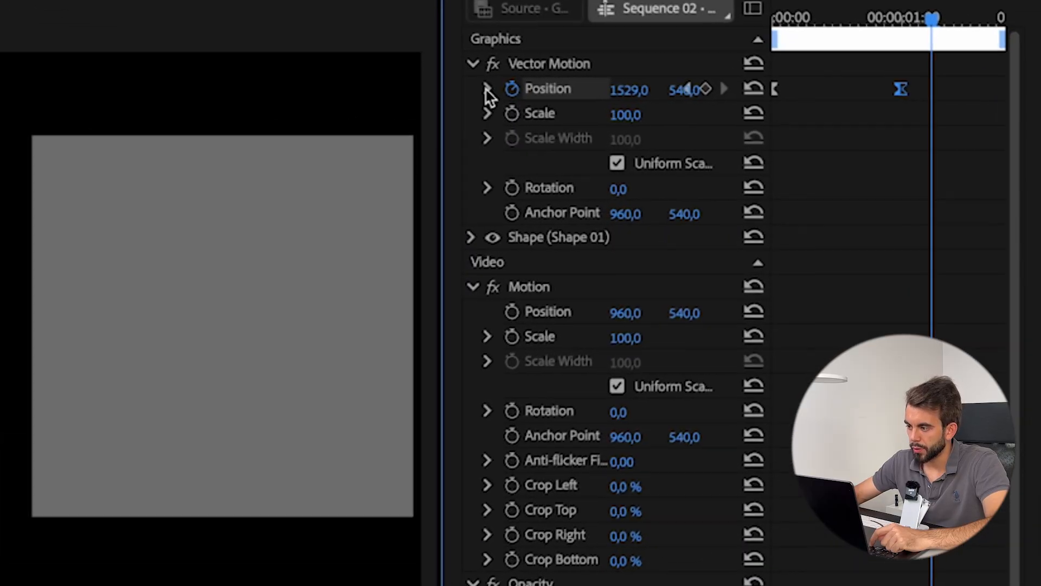
- Expand Position's velocity graph and drag the first keyframe's handle to sharpen the ease, then play it back
click(577, 93)
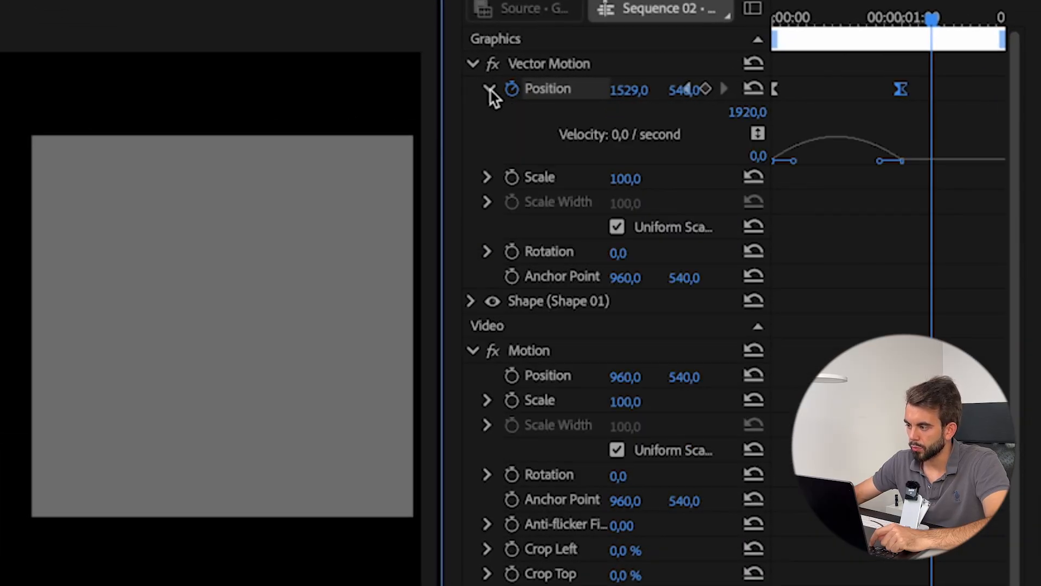
drag(922, 225, 770, 108)
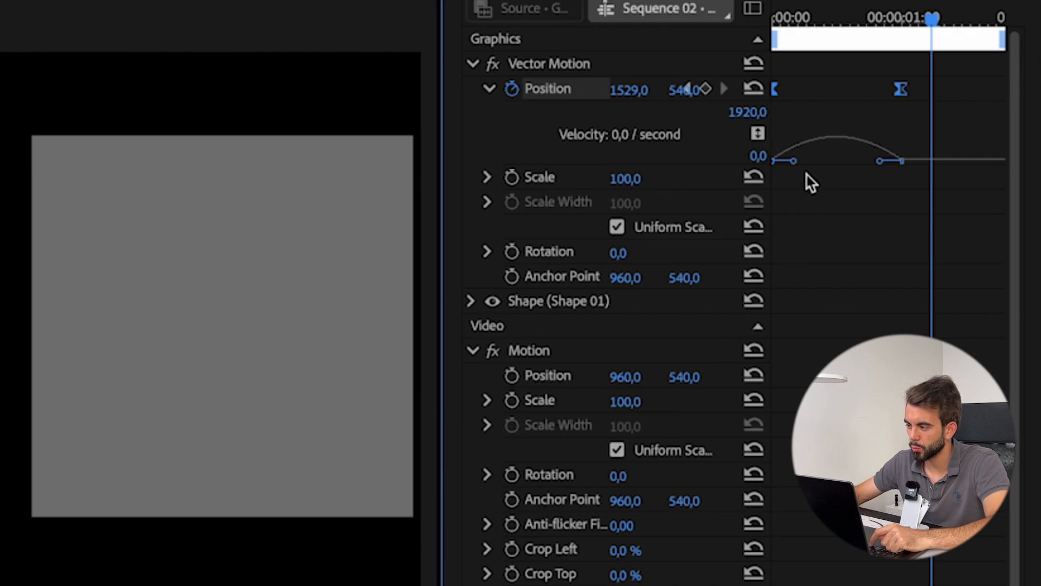
drag(795, 162, 852, 162)
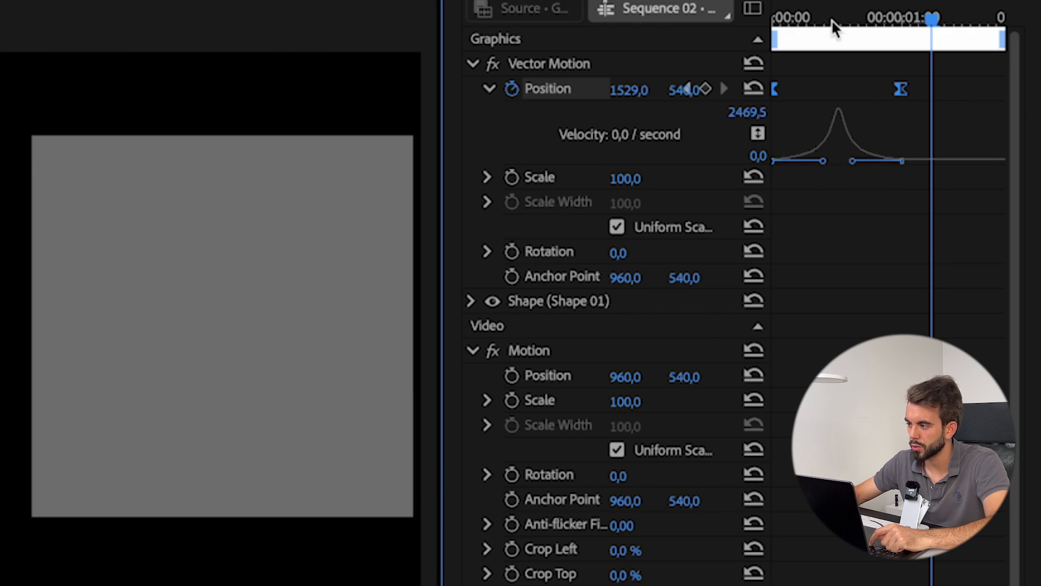
click(795, 25)
drag(796, 28, 779, 161)
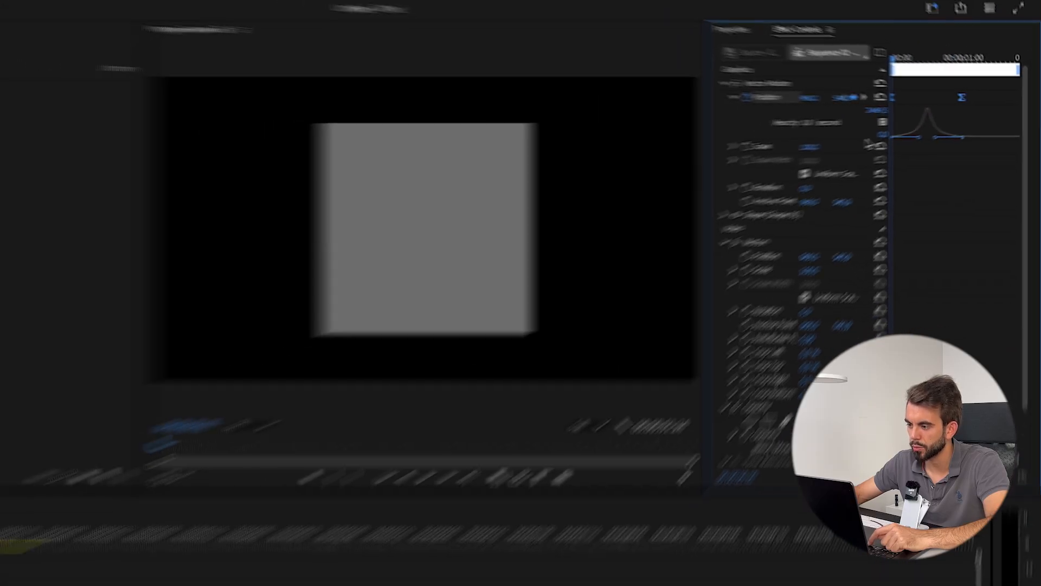
key(space)
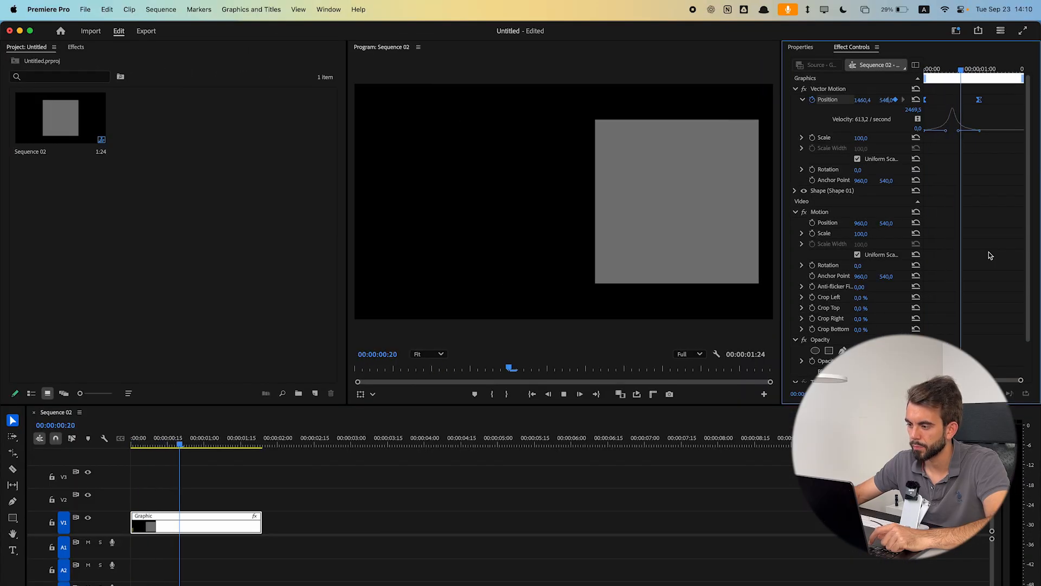
- Stop playback and switch to the Editing workspace
key(space)
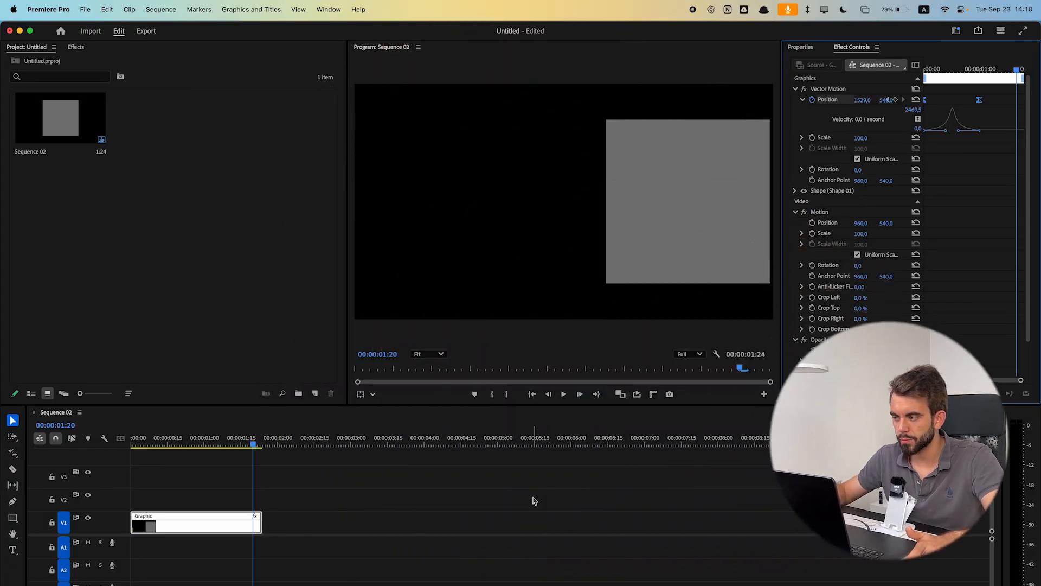
click(956, 30)
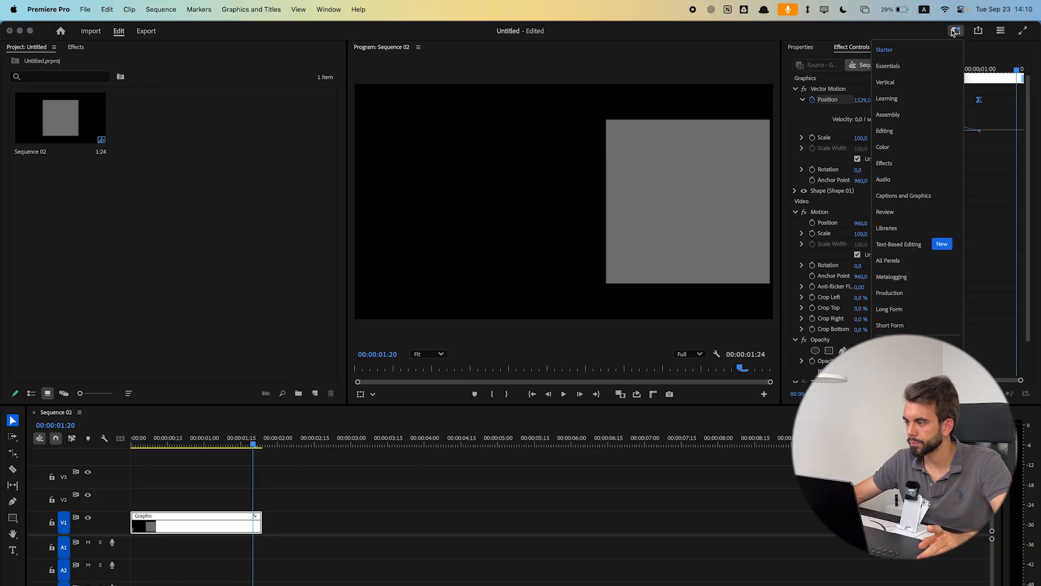
click(921, 137)
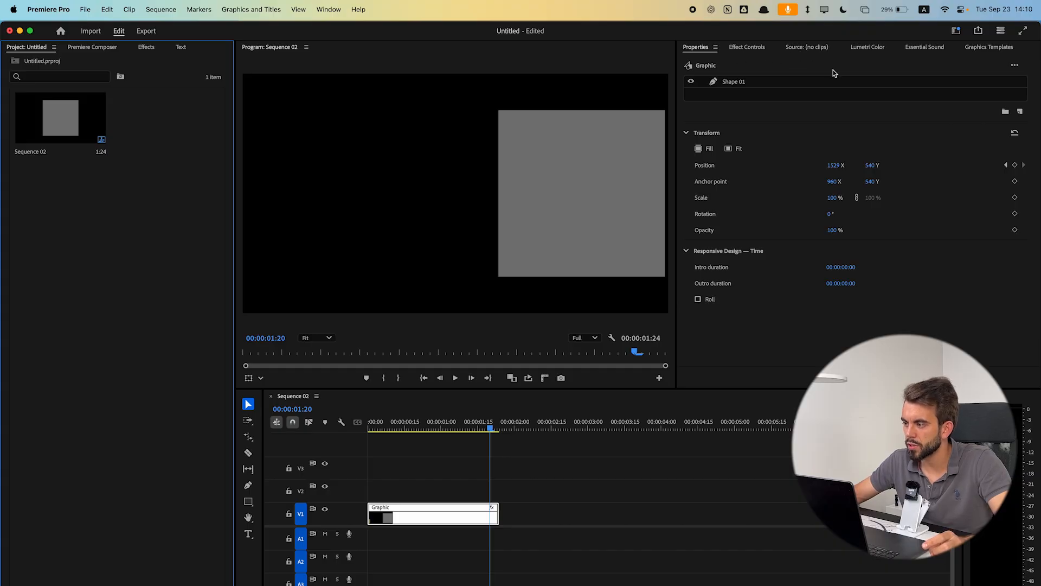
- Switch between the Graphics Templates, Properties, Effect Controls, Text, Essential Sound and Lumetri Color panels
click(984, 49)
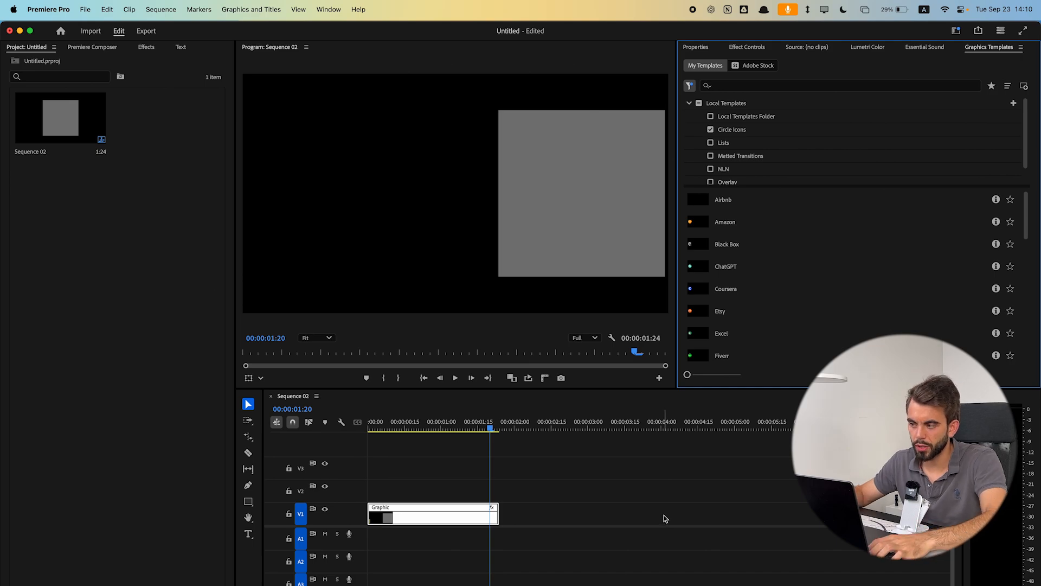
key(ctrl+shift+period)
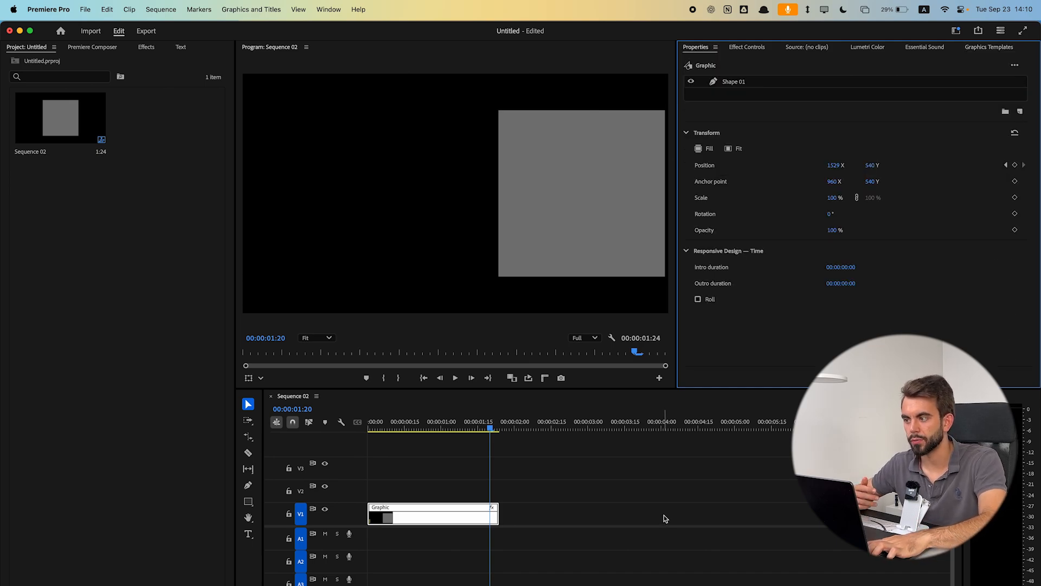
key(shift+5)
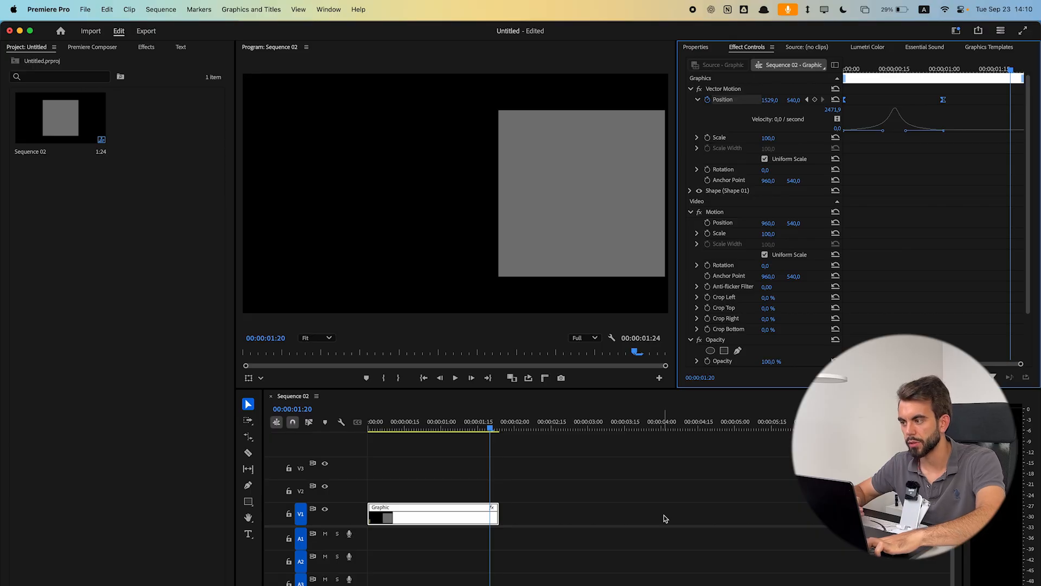
key(shift+9)
key(shift+0)
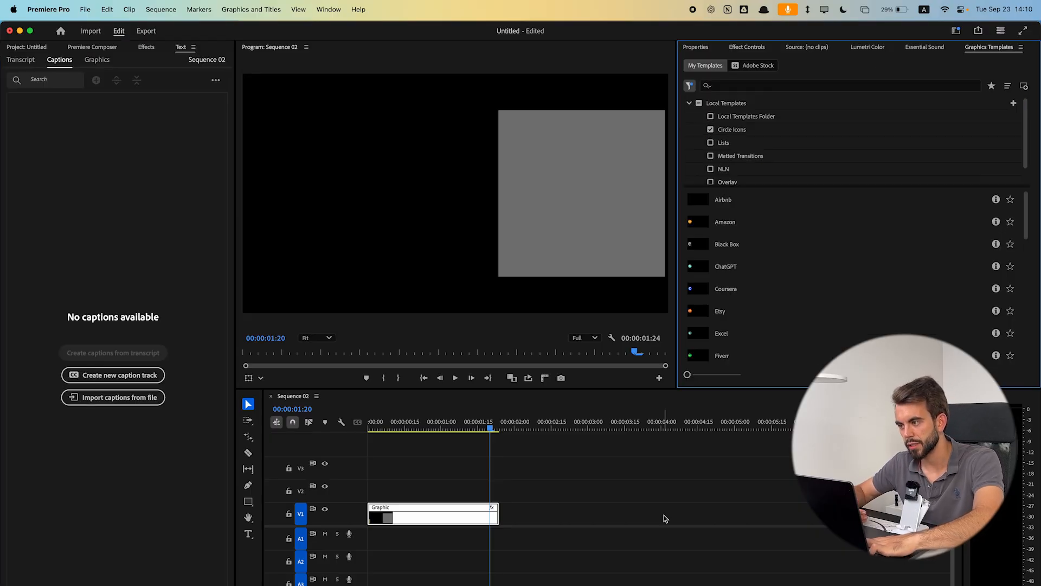
key(shift+6)
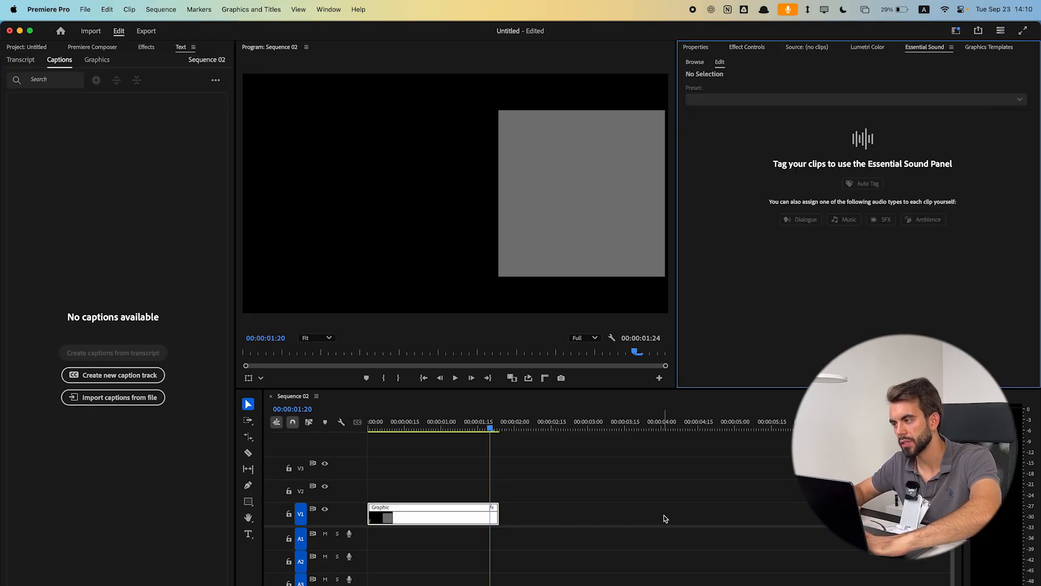
key(shift+7)
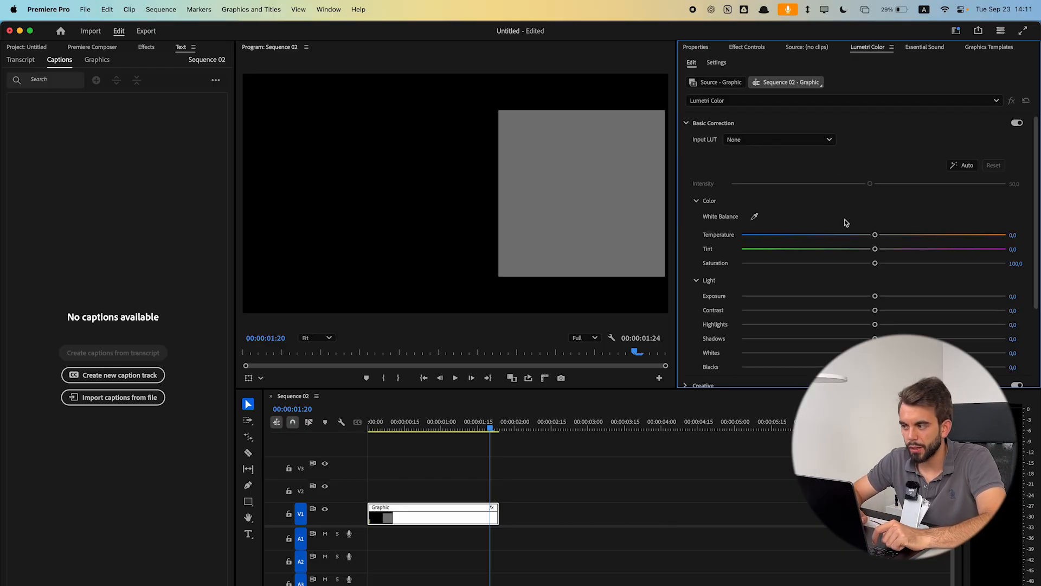
- Move the Text panel into the right panel group and bring up the Effects panel
drag(182, 47, 983, 90)
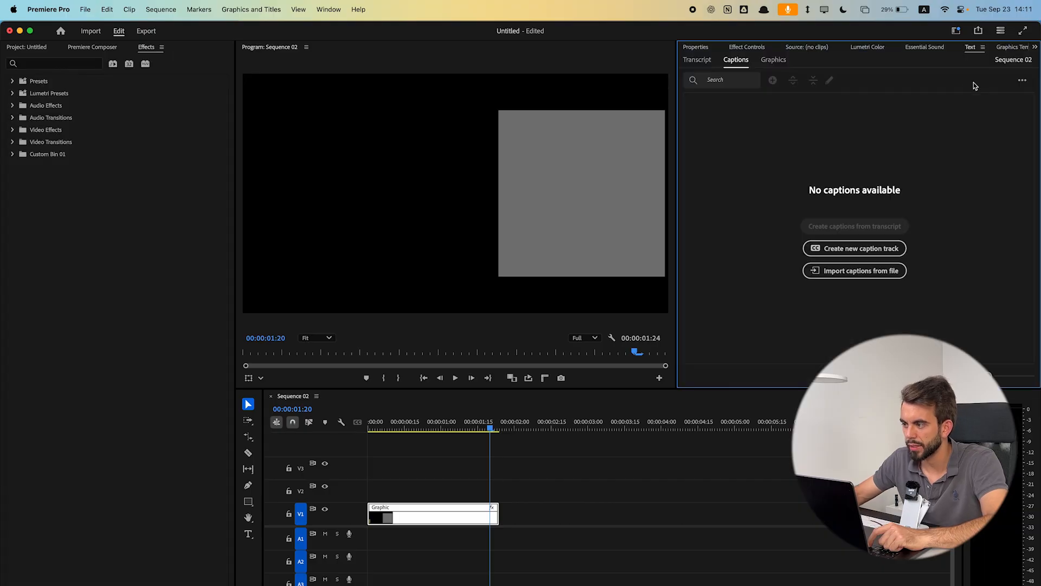
key(shift+3)
- Widen the Program Monitor and view the right panel group's hidden panel list
drag(677, 146, 774, 157)
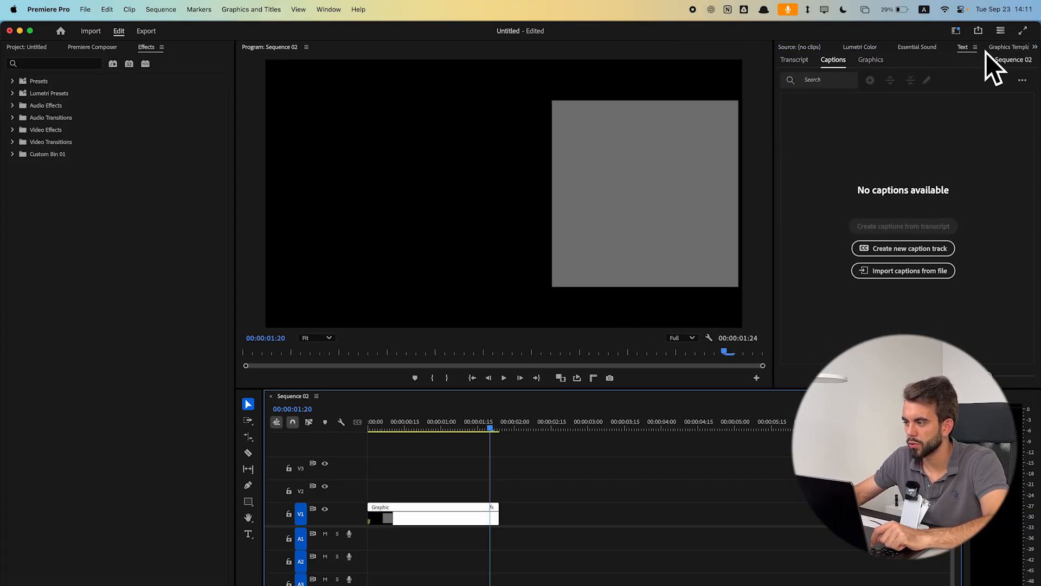
click(1035, 47)
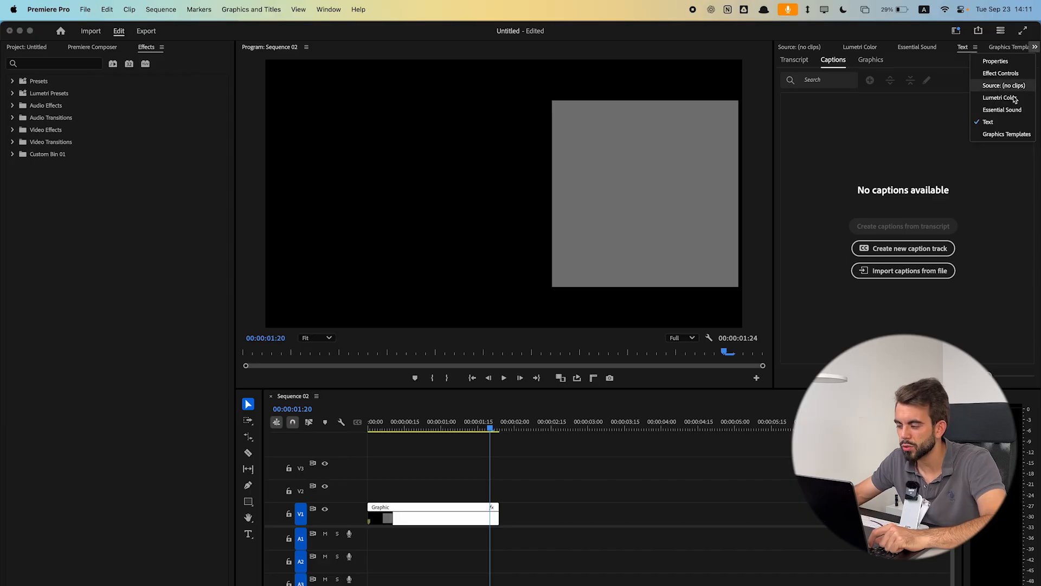
click(701, 541)
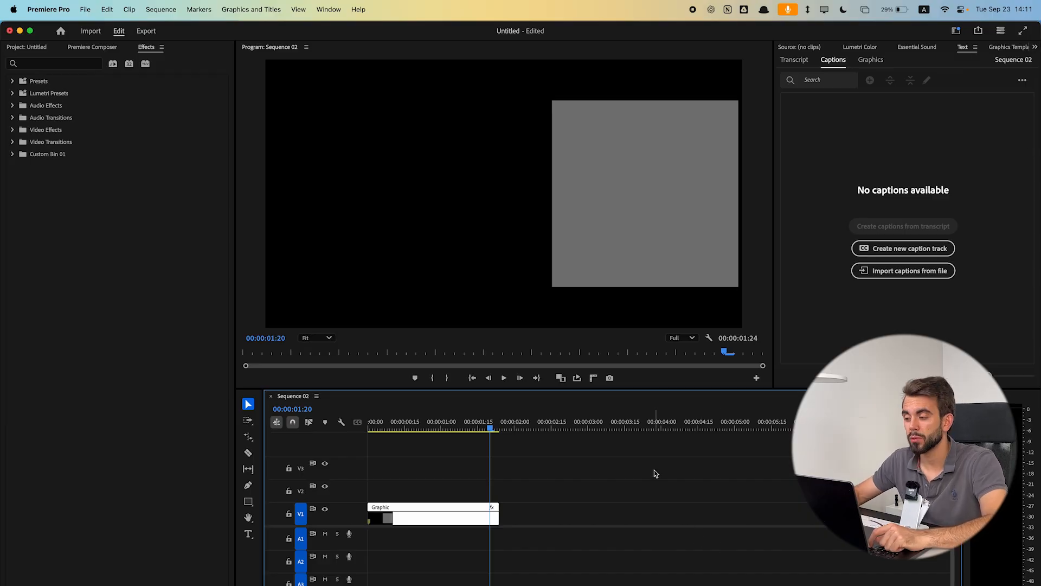
- Open the Keyboard Shortcuts dialog and search for lumetri color
key(super+alt+k)
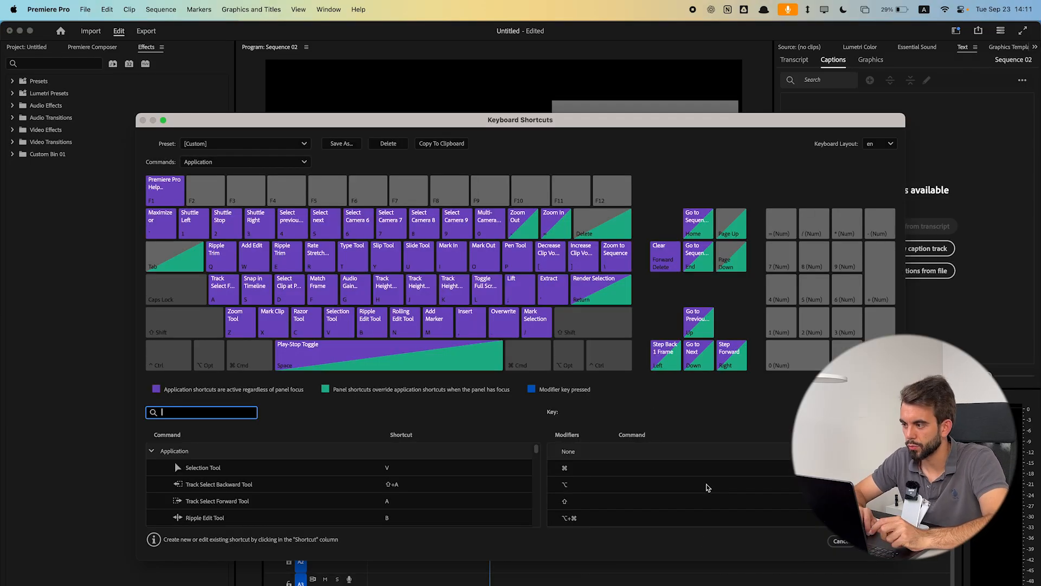
text(lumetri color)
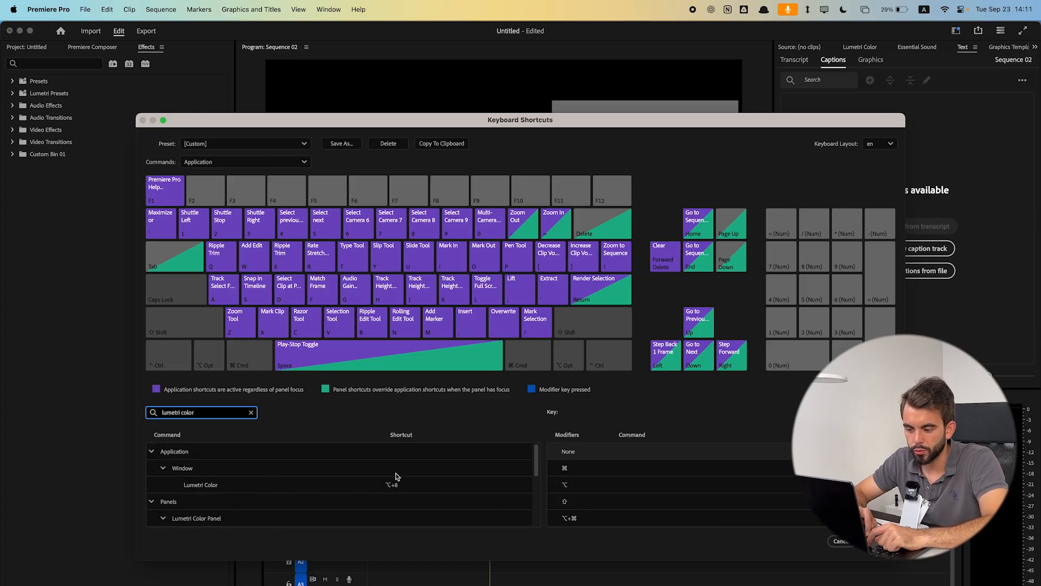
- Search the shortcuts for effect contr and close the dialog
key(super+a)
text(effect contr)
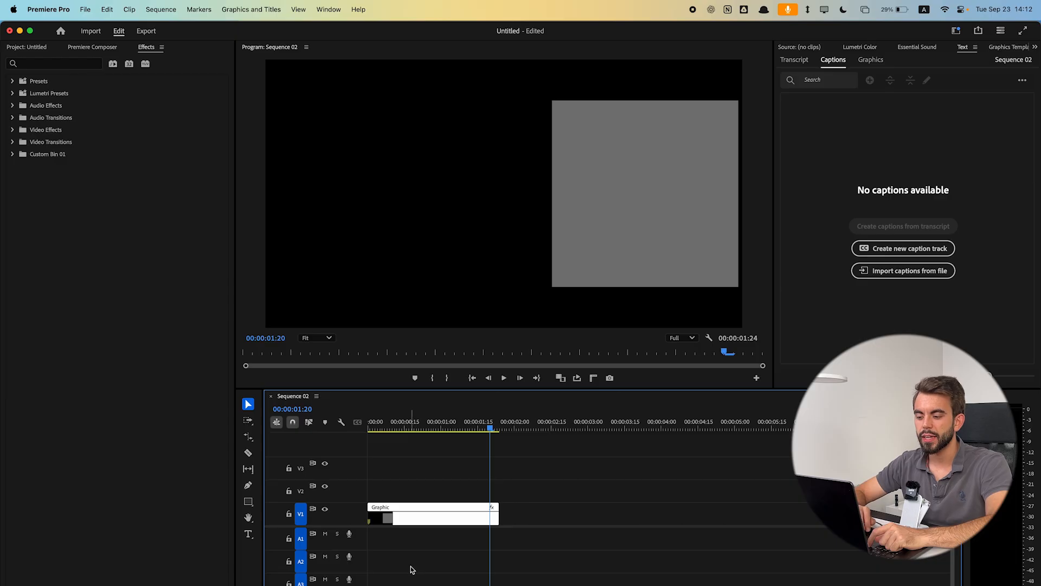
drag(569, 584, 340, 443)
click(527, 556)
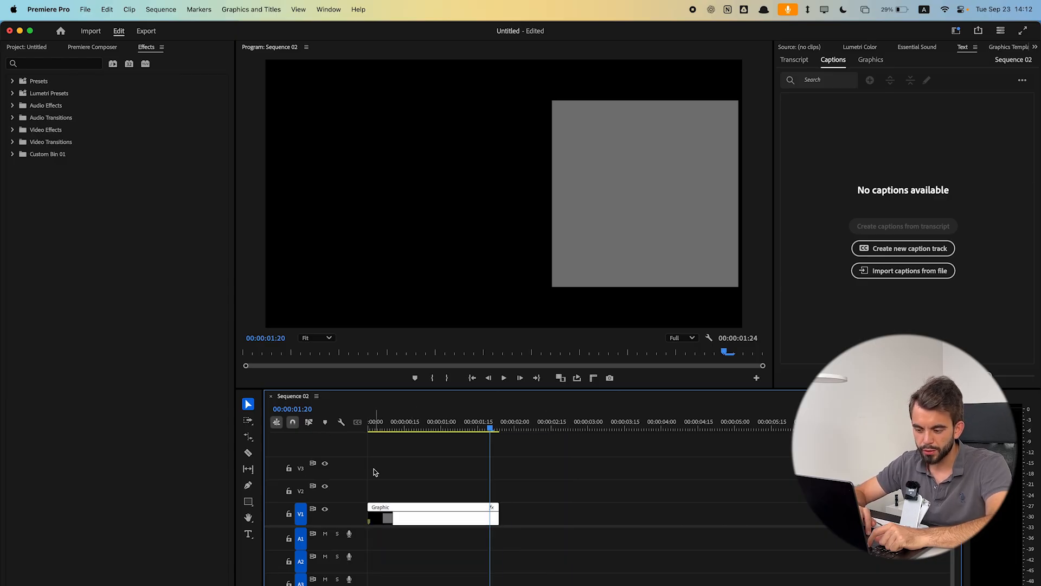
drag(573, 585, 364, 464)
click(457, 537)
drag(458, 511, 456, 557)
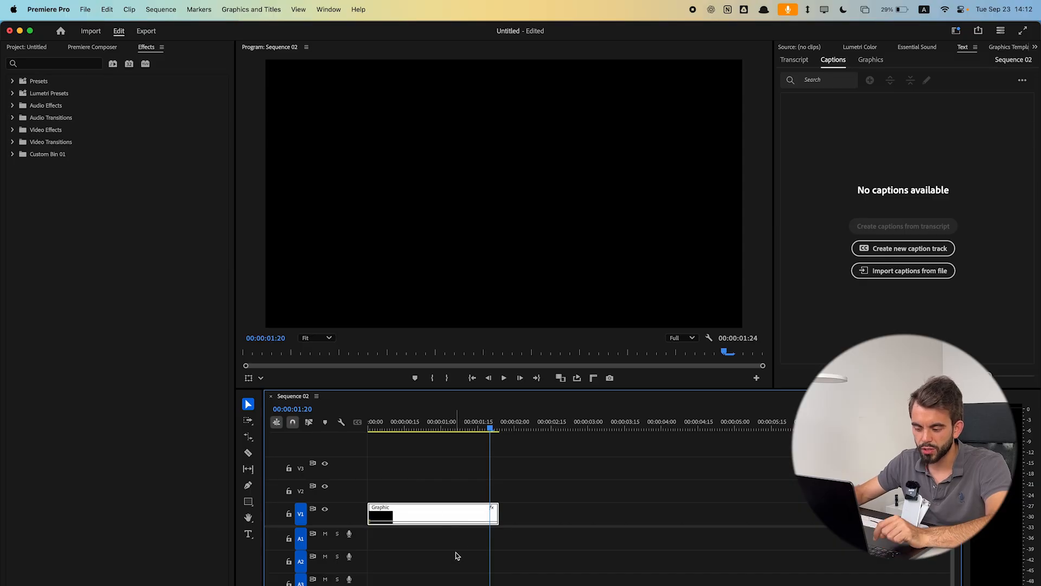
key(super+z)
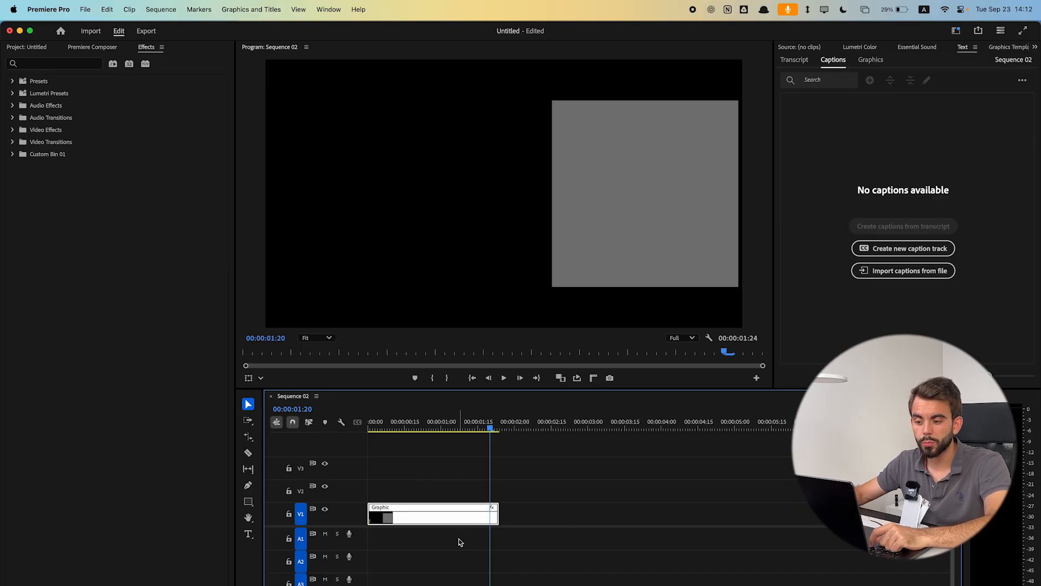
- Minimize all timeline track heights and expand the Video 1 track
key(minus)
key(equal)
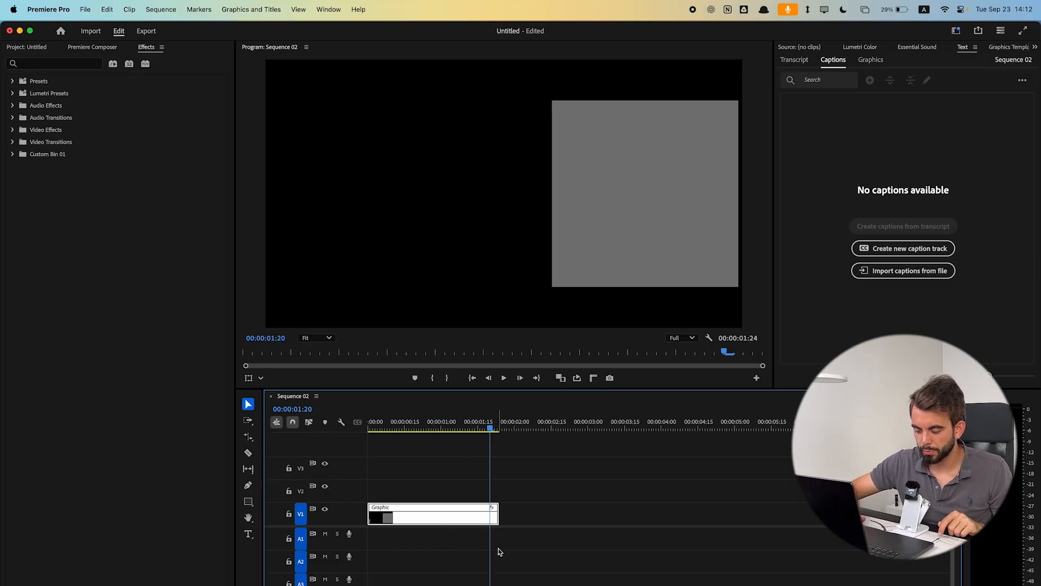
key(shift+minus)
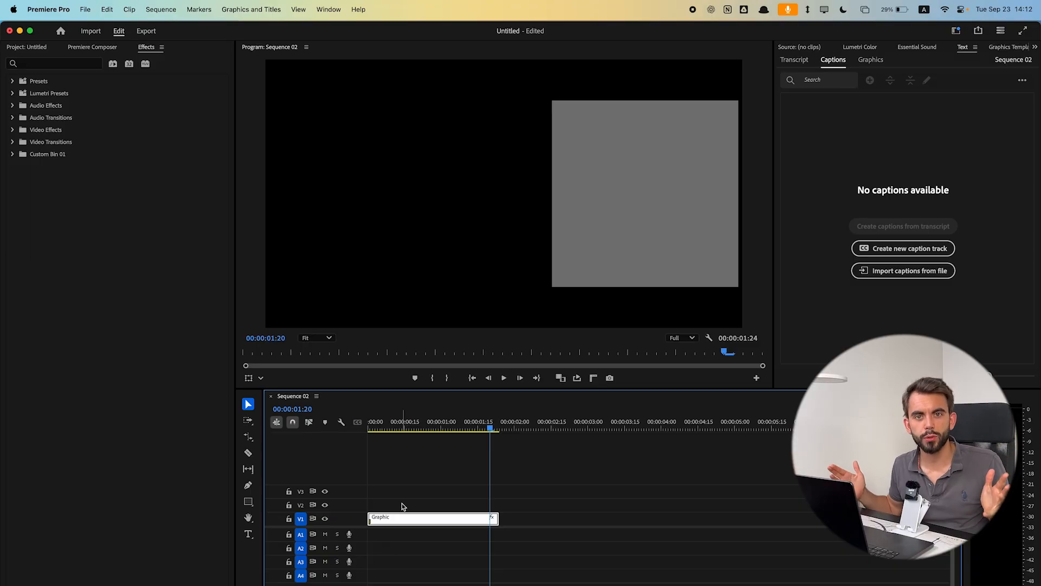
double_click(344, 515)
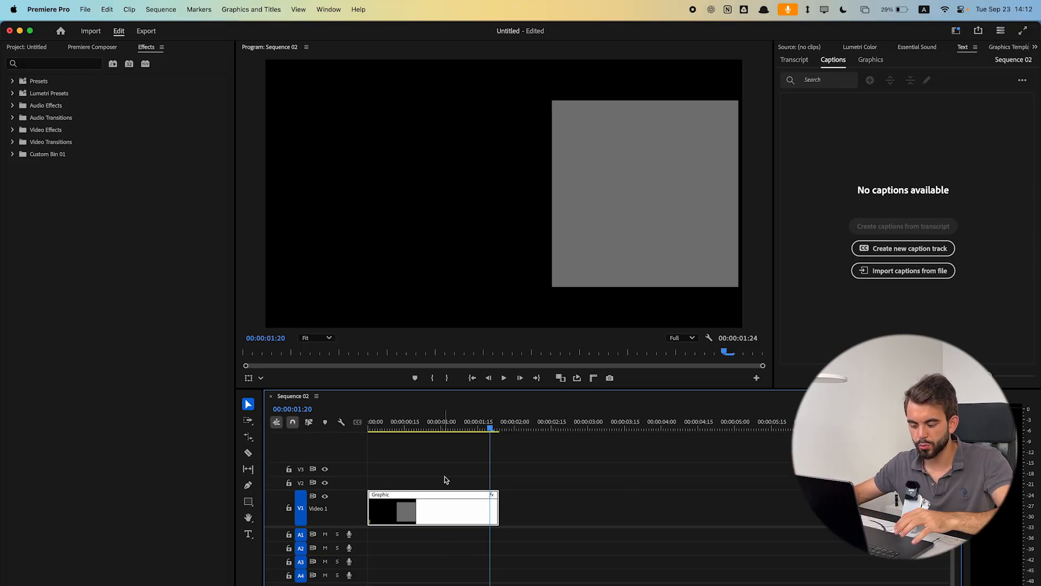
- Expand all tracks, then shrink the video and audio track heights with shortcuts
key(shift+=)
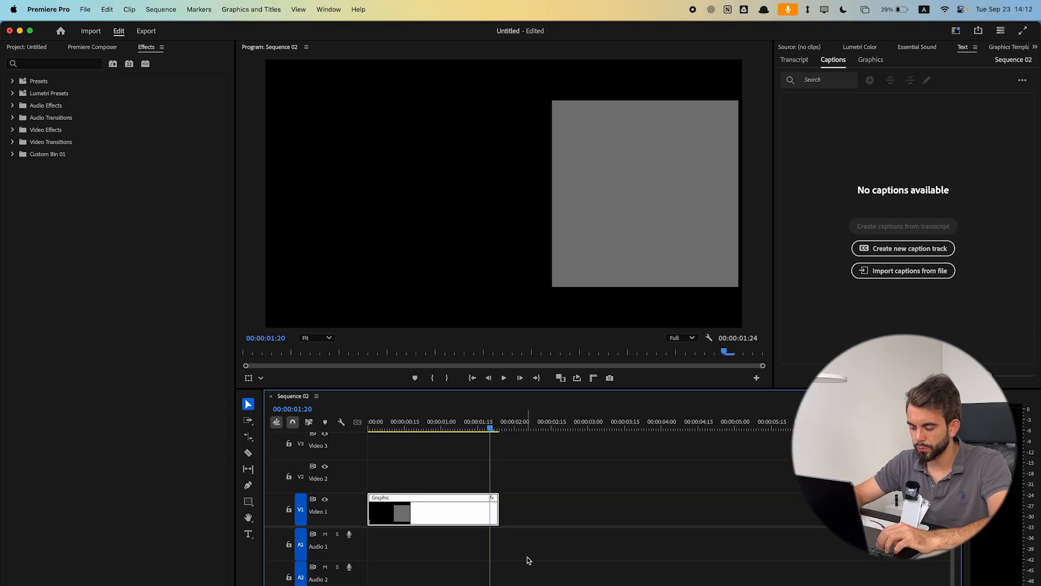
key(super+minus)
key(alt+minus)
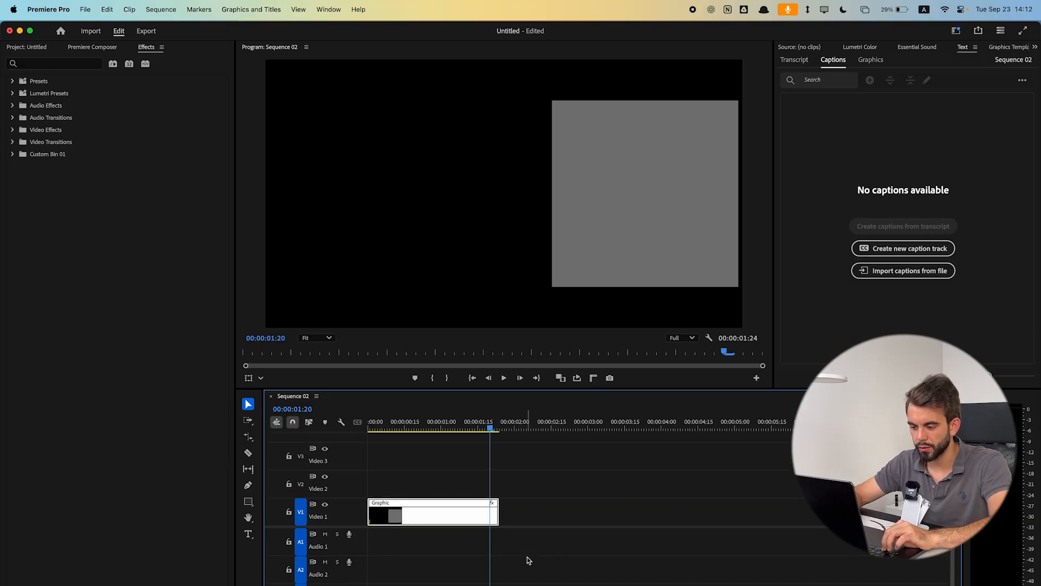
key(super+minus)
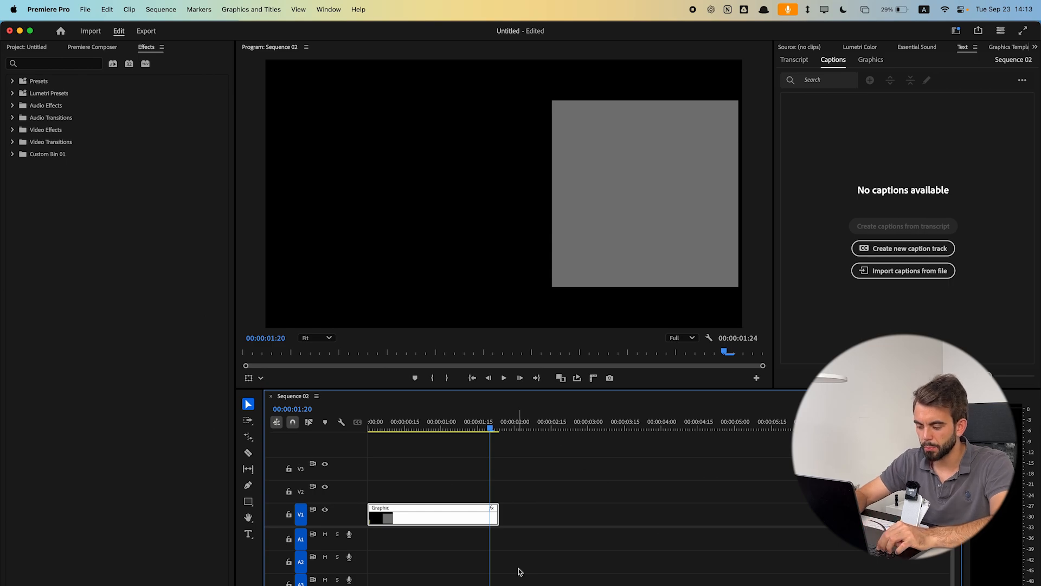
key(super+minus)
key(super+minus)
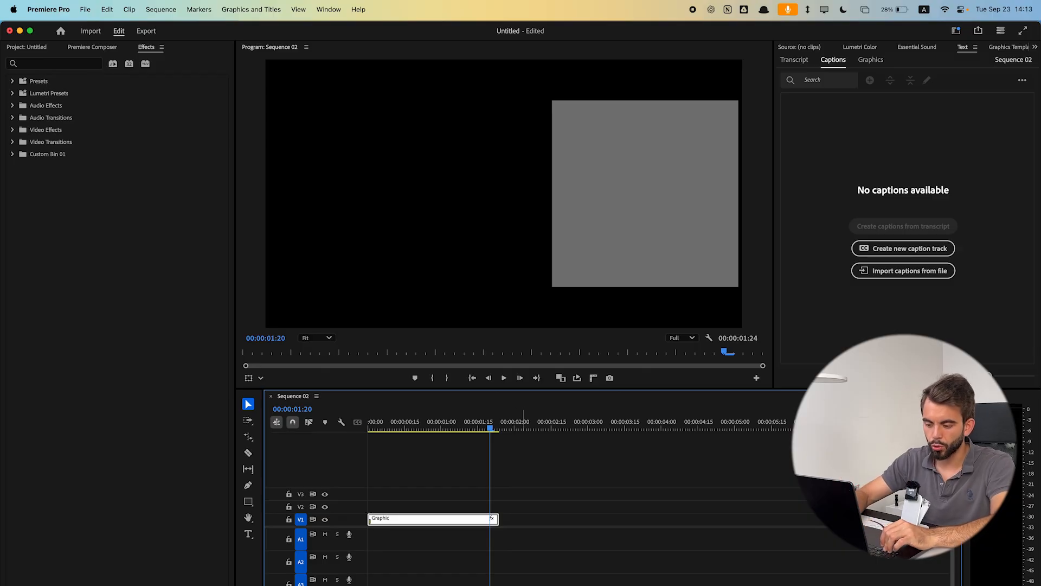
key(alt+minus)
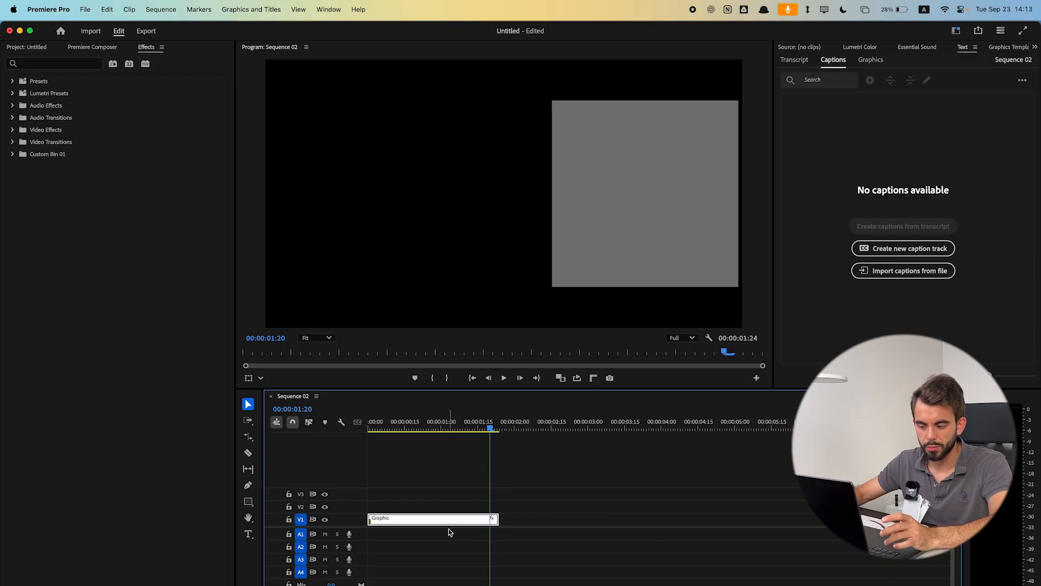
- Open the Save Preset dialog for track heights, browse its keyboard shortcut options, and cancel
click(341, 423)
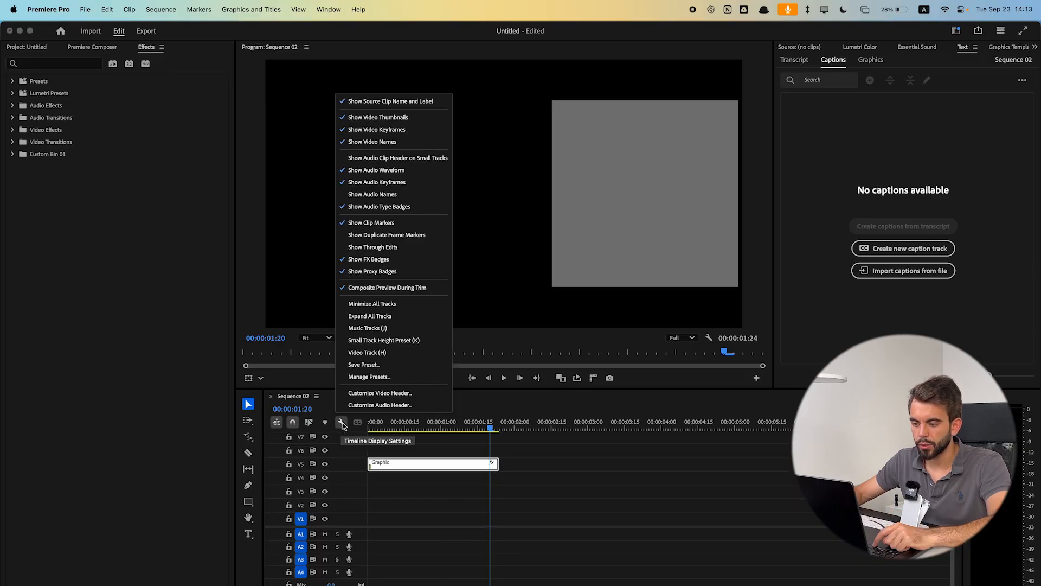
click(374, 364)
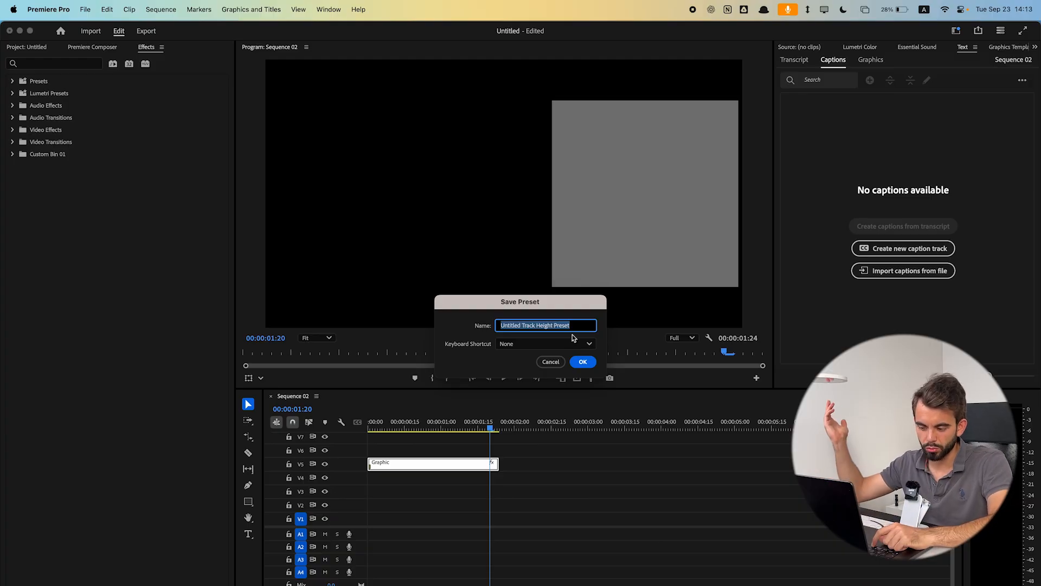
click(508, 347)
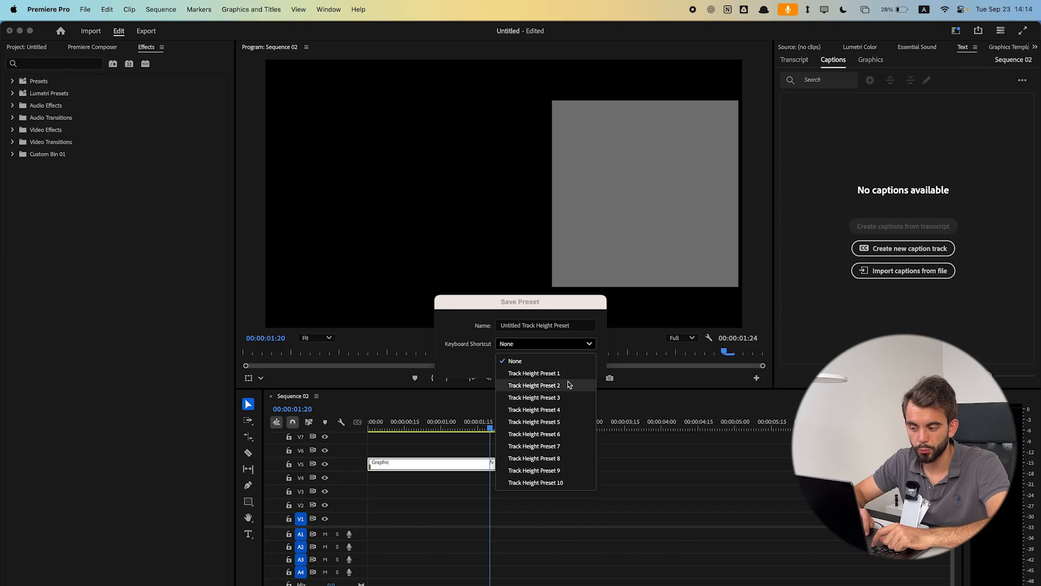
click(476, 367)
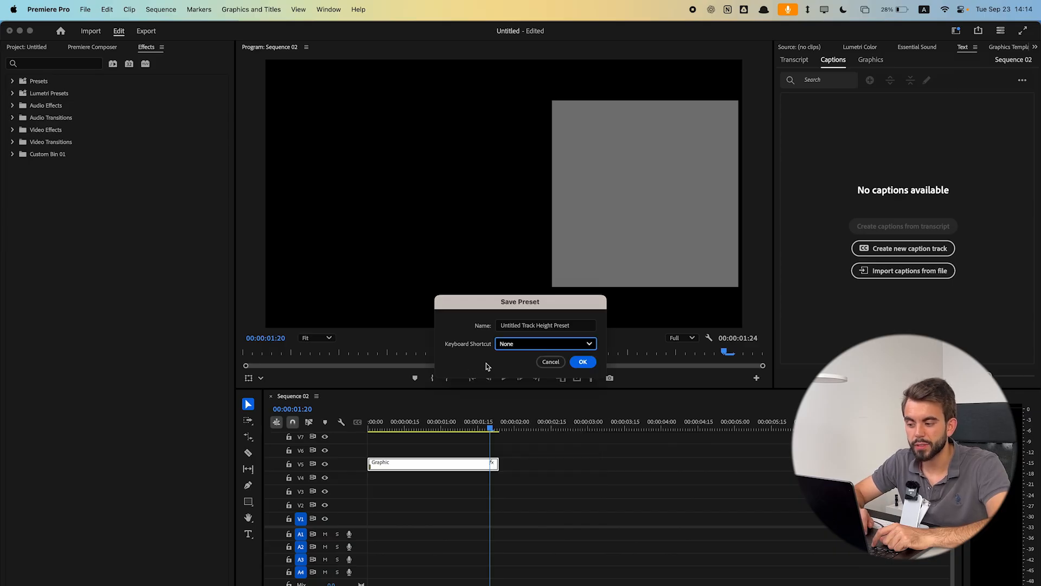
click(546, 346)
click(462, 368)
click(539, 343)
click(490, 375)
click(545, 364)
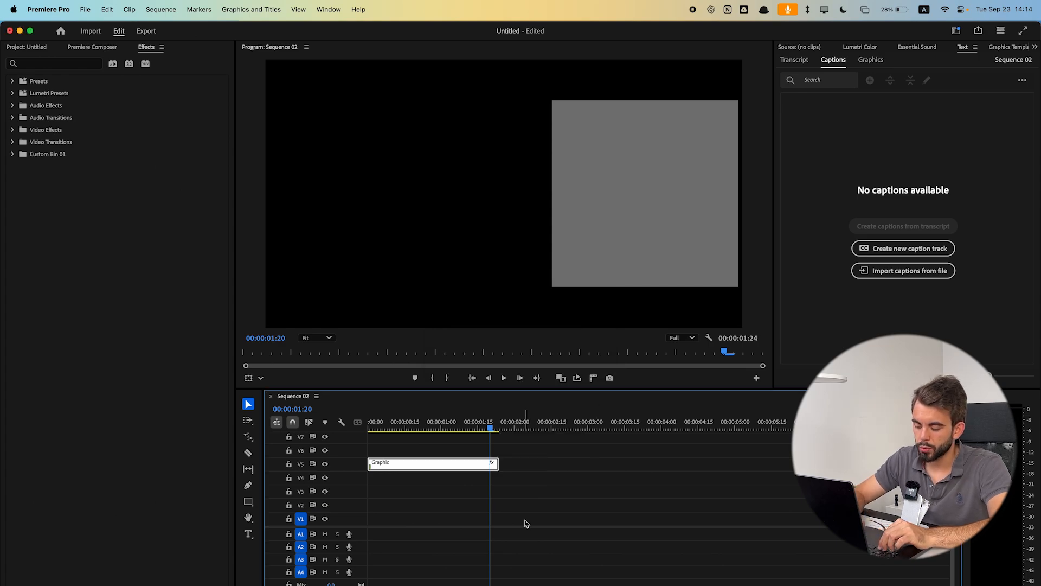
- Search the keyboard shortcuts for track heigh and close the dialog
key(super+alt+k)
text(track heigh)
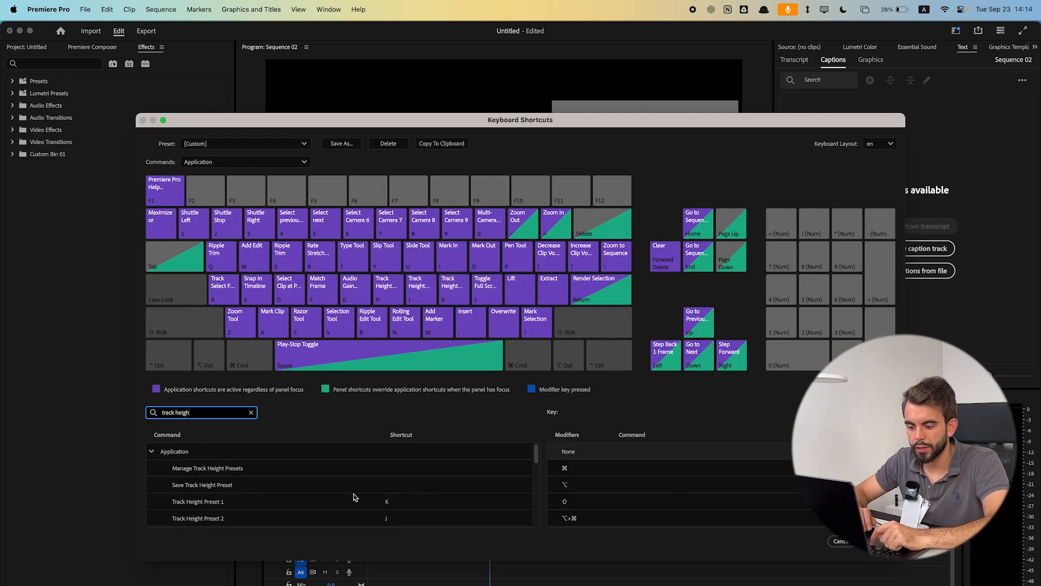
scroll(354, 498, down, 2)
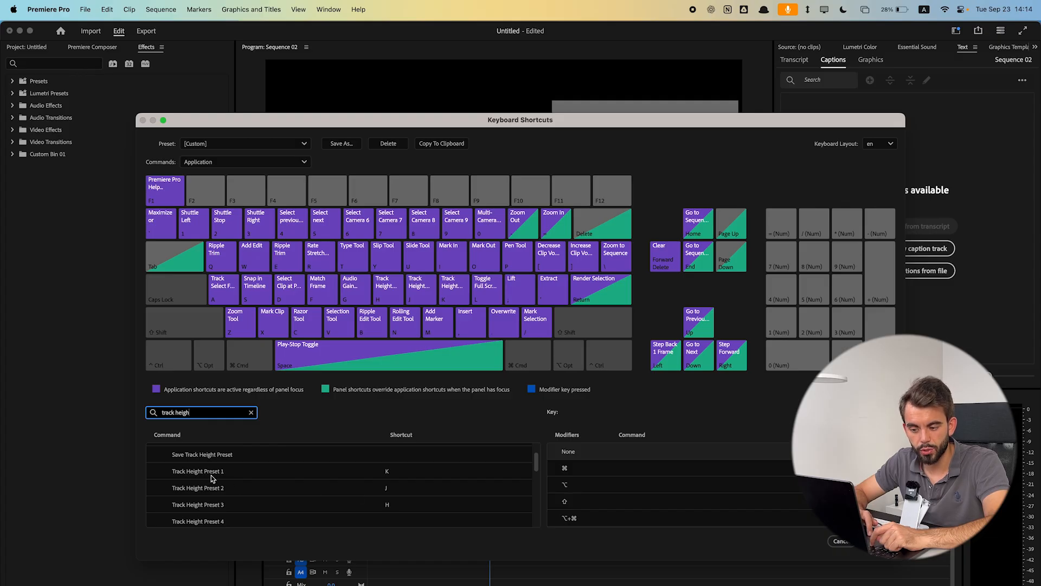
key(Escape)
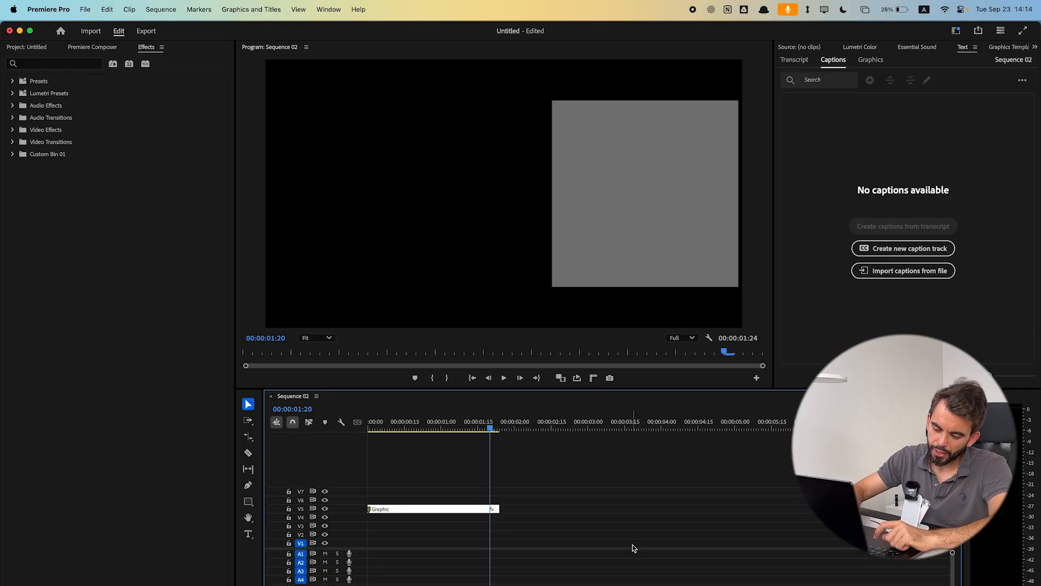
- Open the workspaces list and the right panel group's panel list to view the options
key(shift+equal)
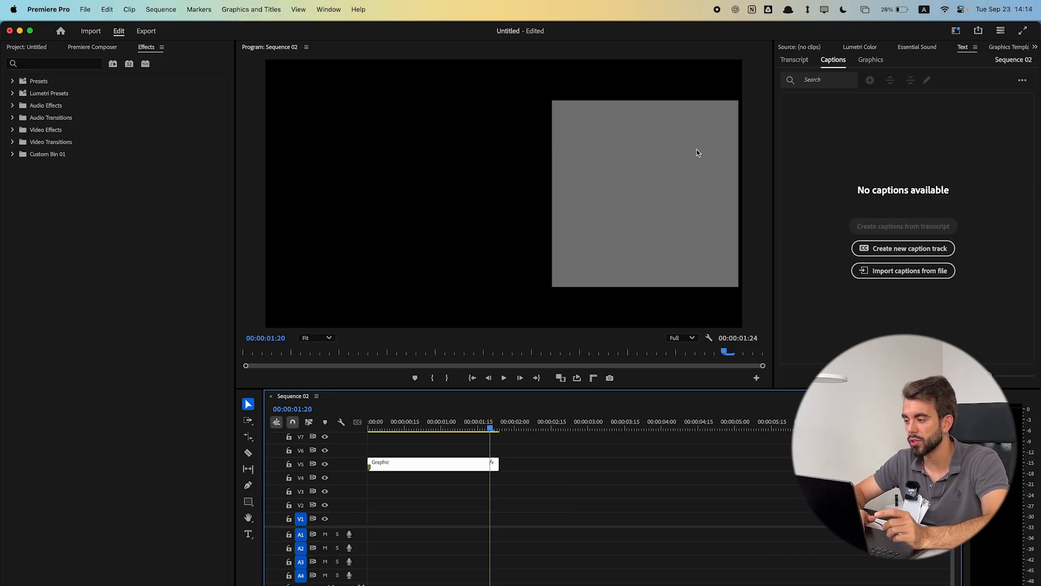
click(956, 31)
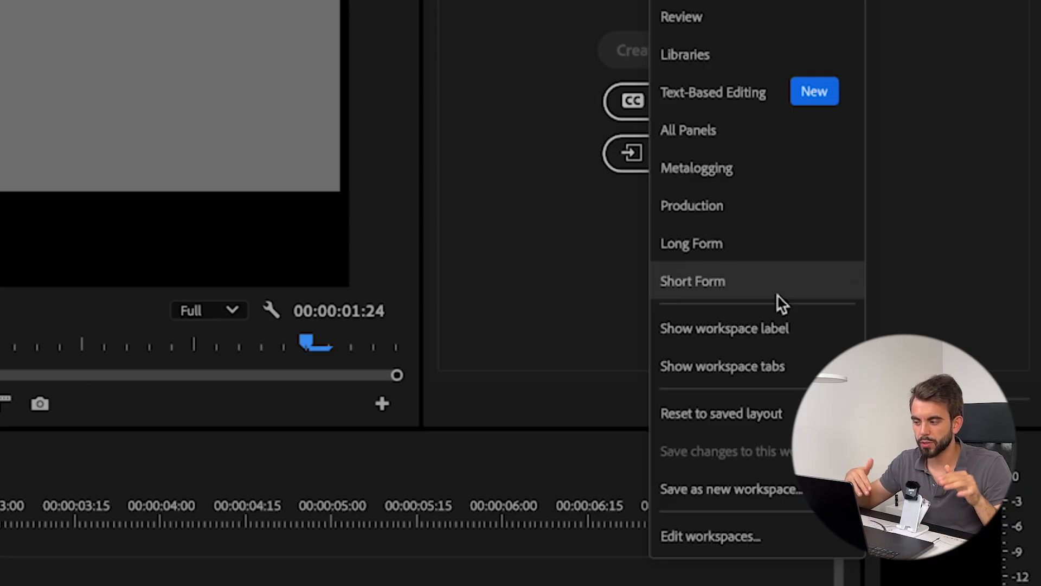
click(767, 295)
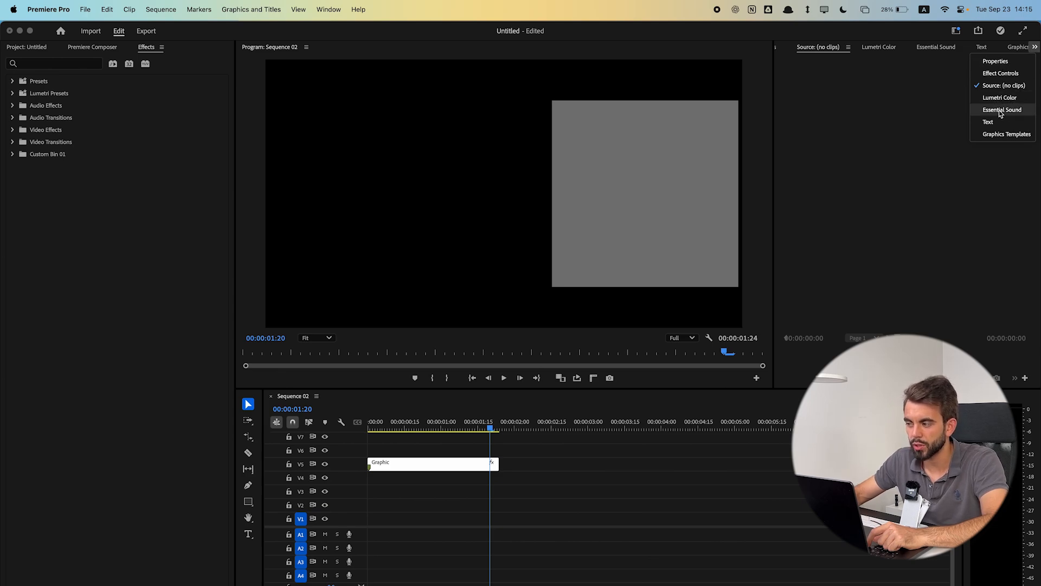
click(956, 31)
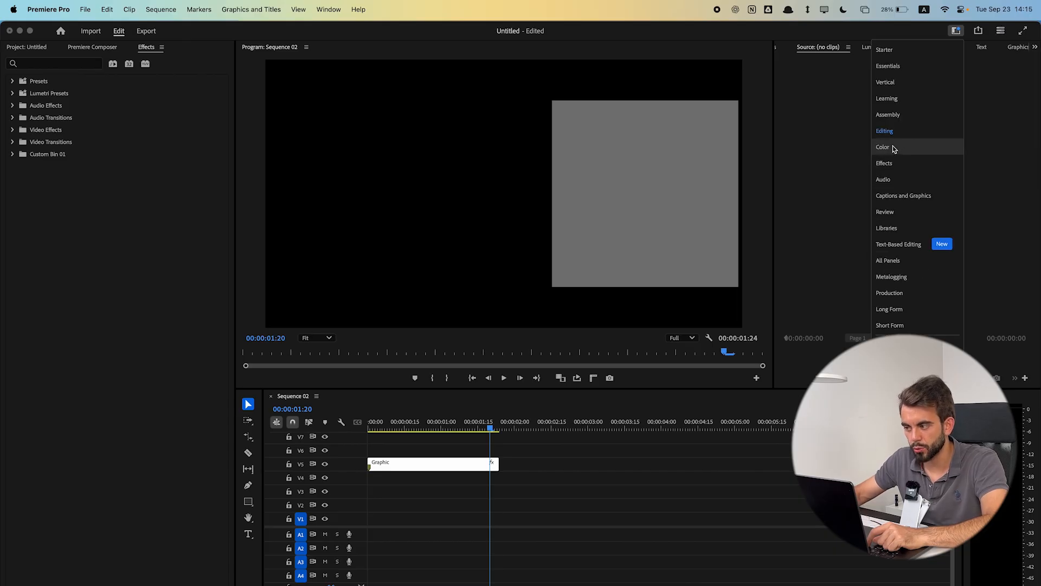
click(842, 190)
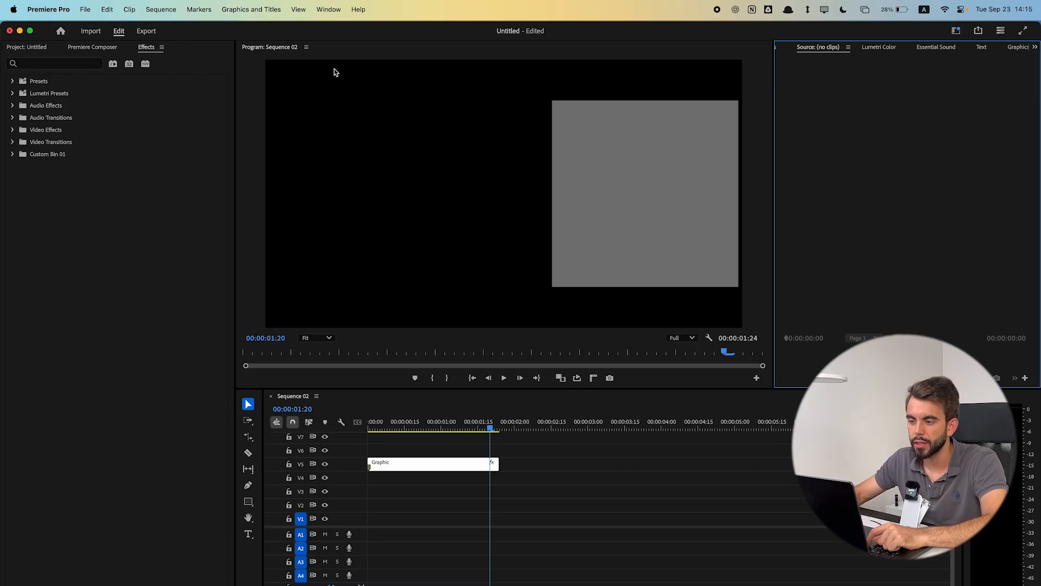
- Open the Audio Clip Mixer panel and dock it into the right panel group
click(328, 9)
mouse_move(441, 407)
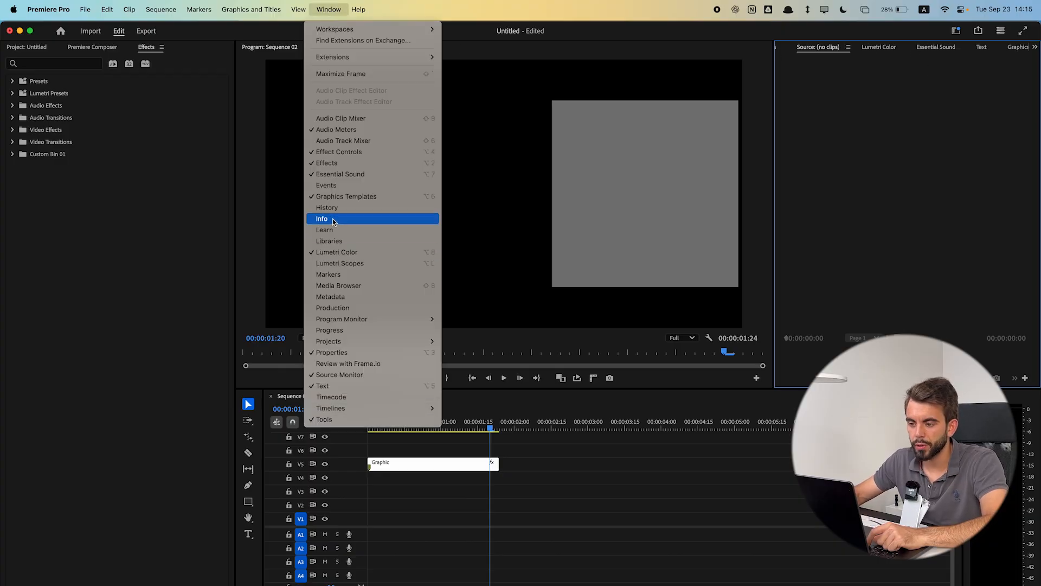
click(341, 118)
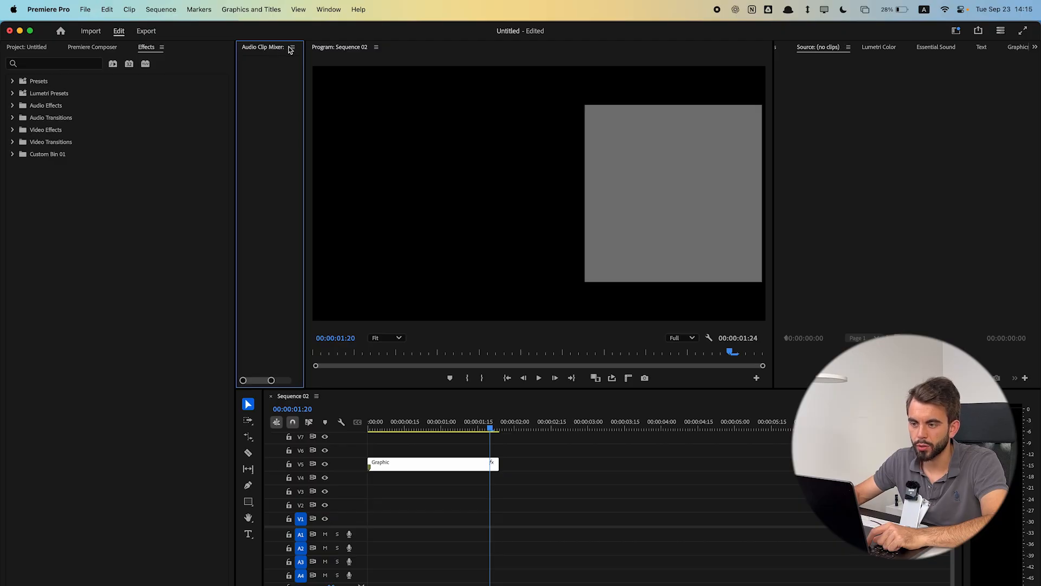
drag(272, 48, 849, 59)
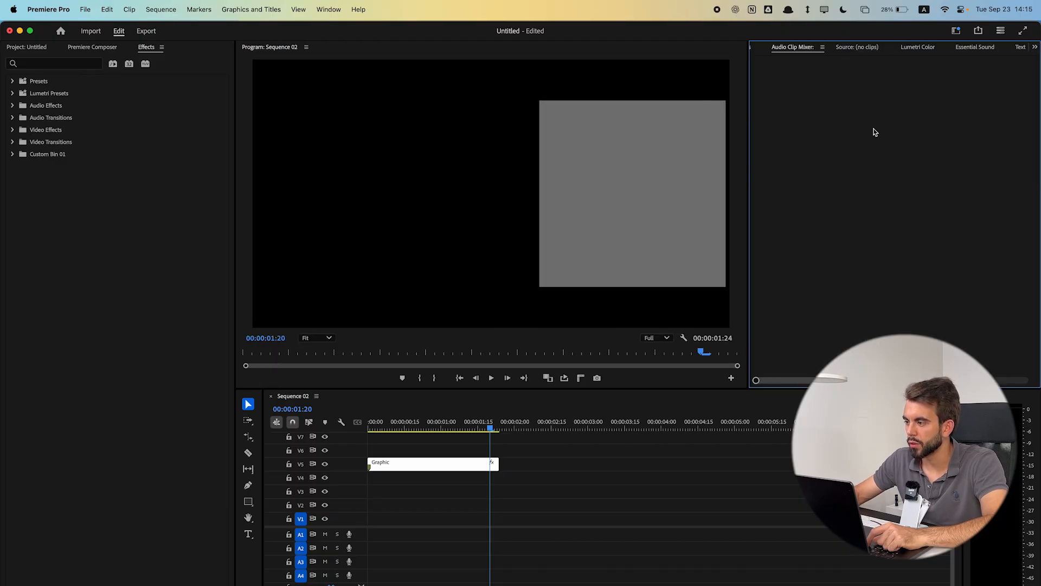
- Close the Audio Clip Mixer panel
click(822, 47)
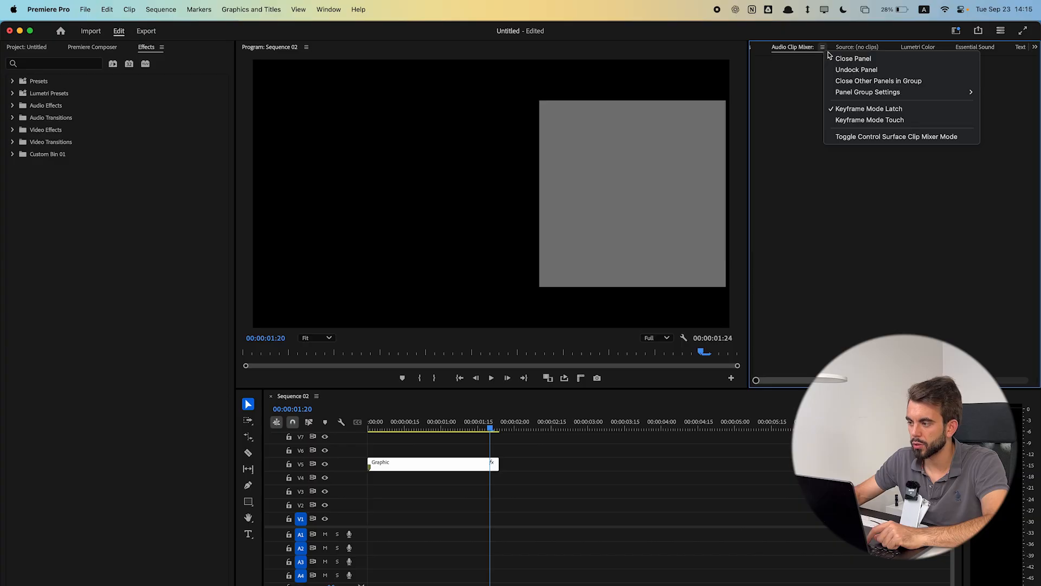
click(796, 84)
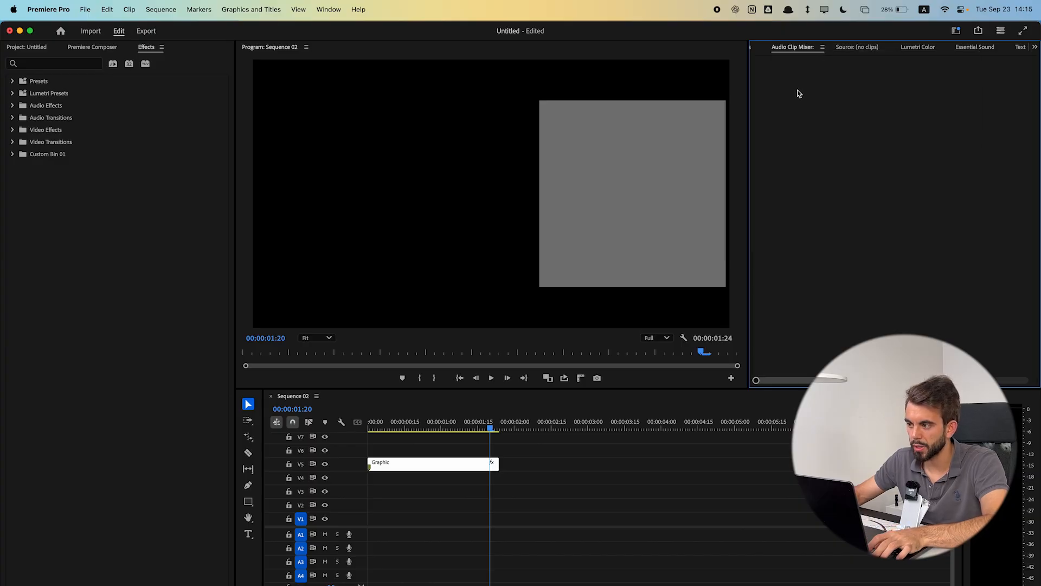
key(super+w)
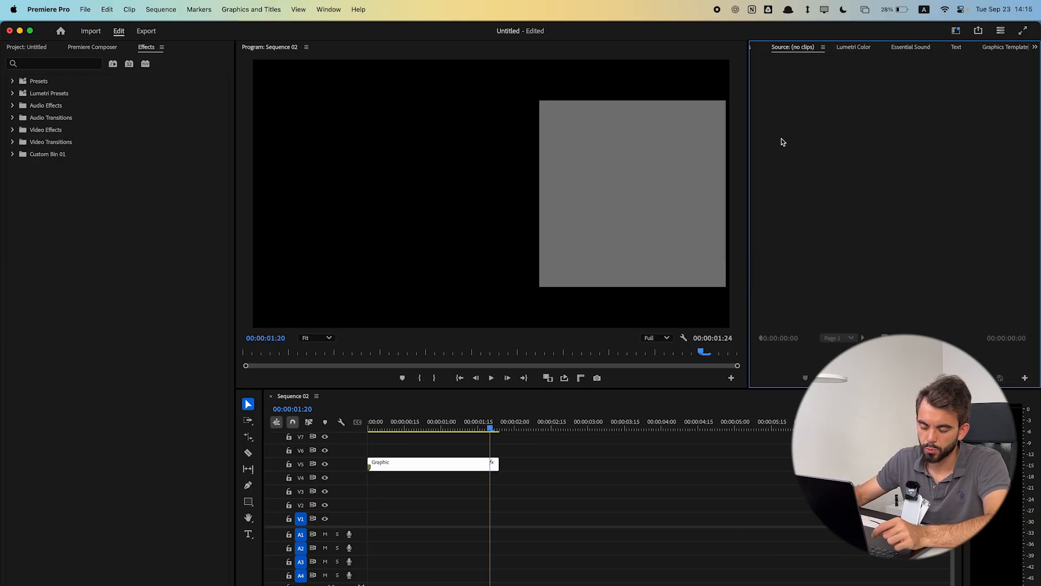
- Switch to the Vertical workspace, then back to the Editing workspace
click(956, 30)
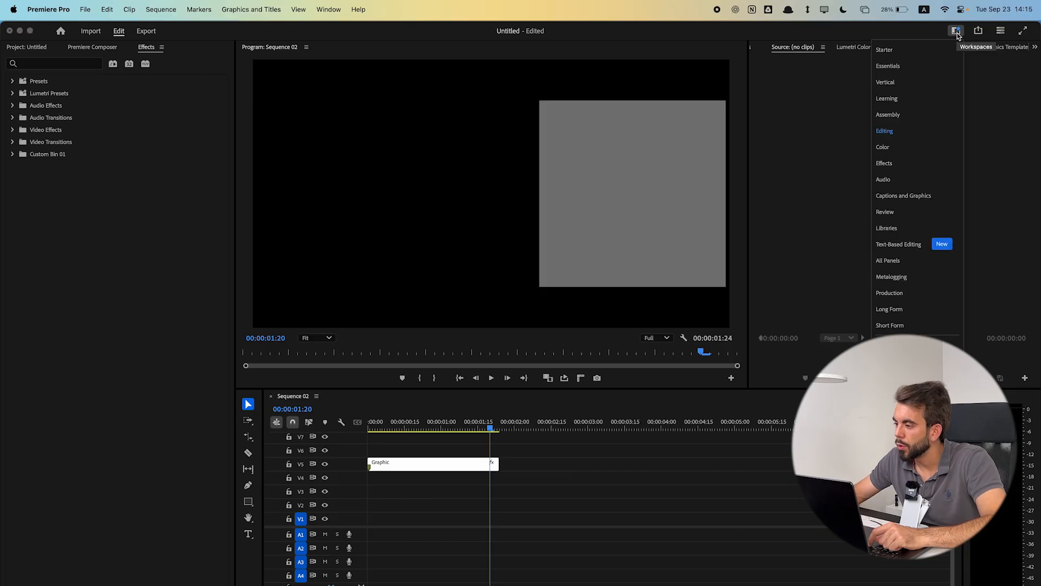
click(936, 82)
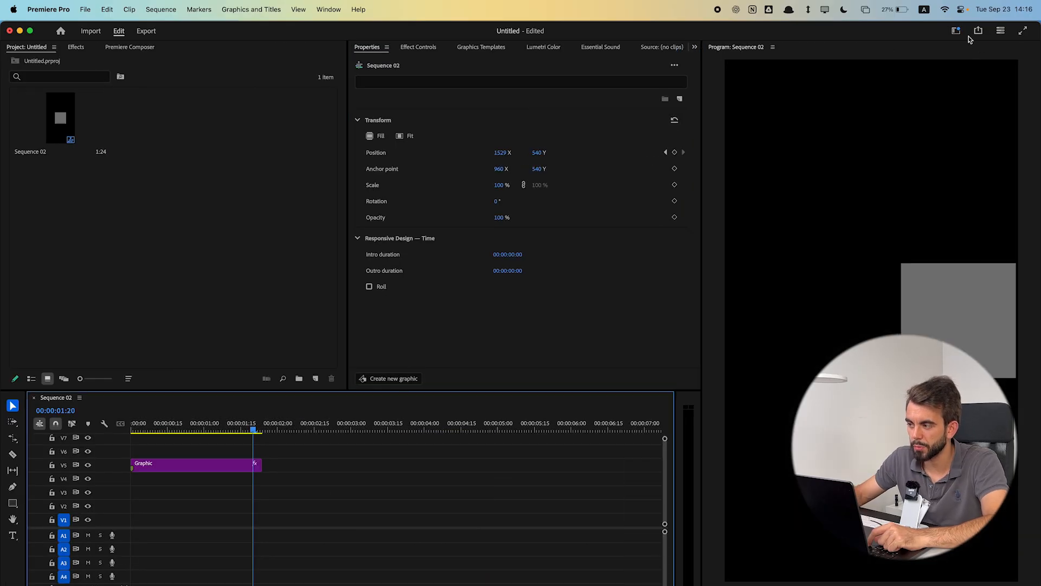
click(957, 32)
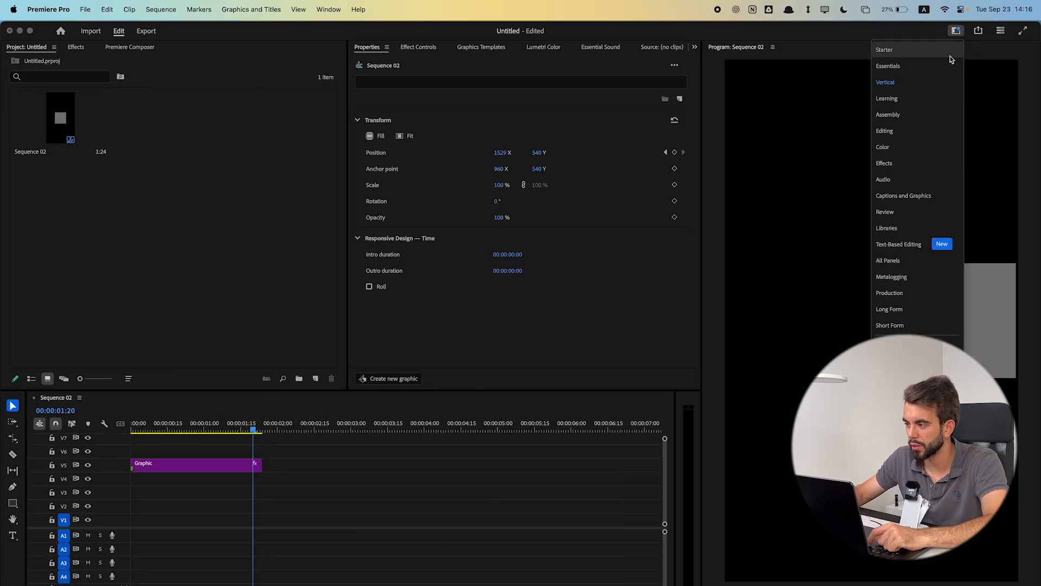
click(909, 132)
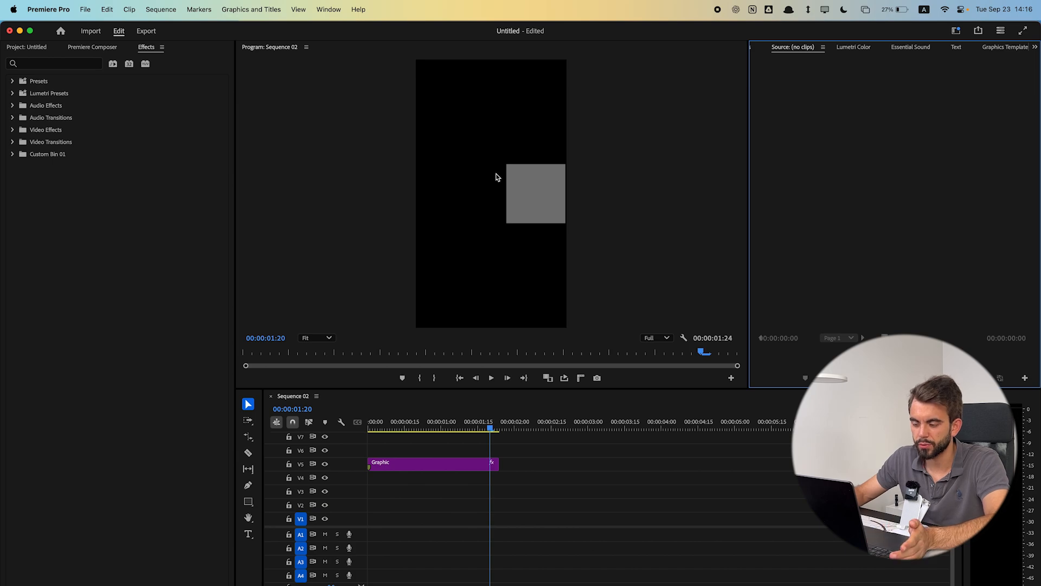